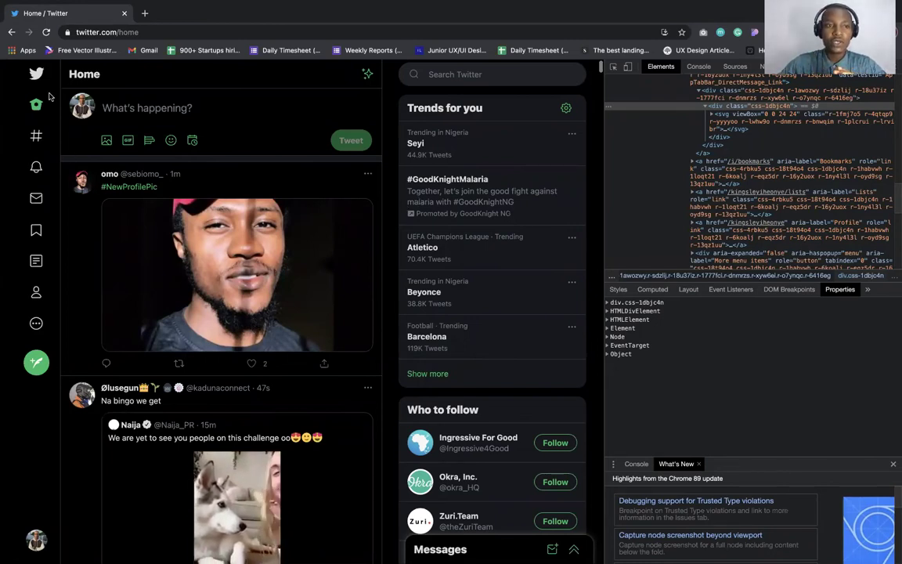
# Visit Explore, return to the Home timeline and bring up the Home icon's link options.
pyautogui.click(35, 139)
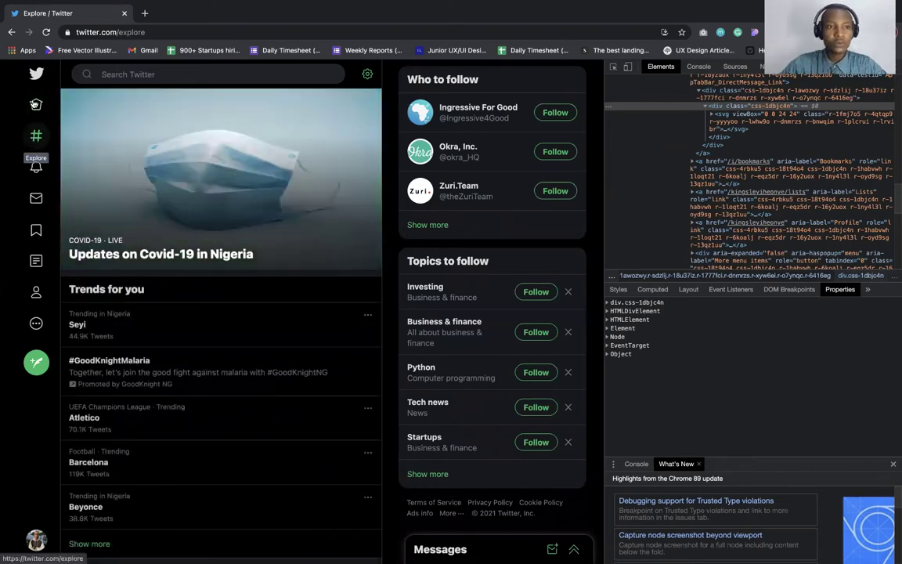
pyautogui.click(35, 104)
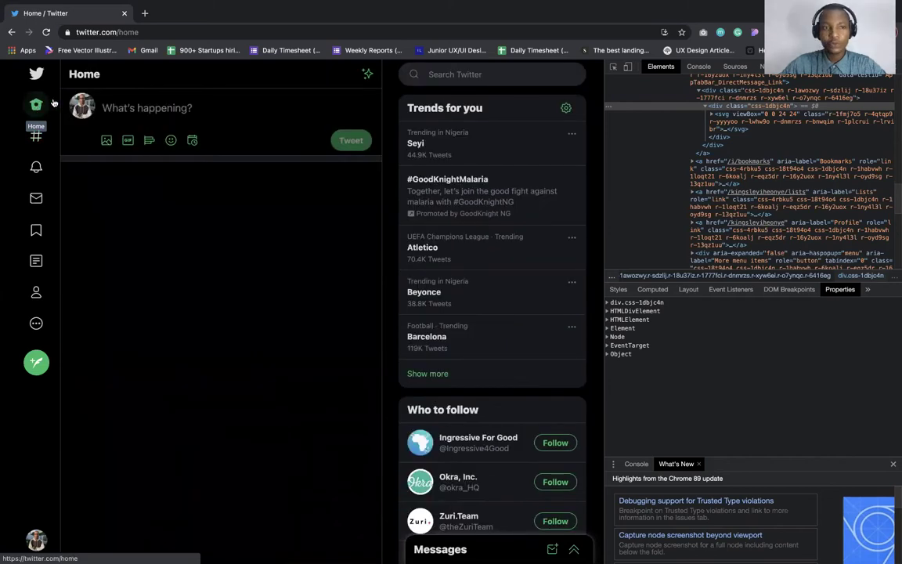
pyautogui.rightClick(36, 104)
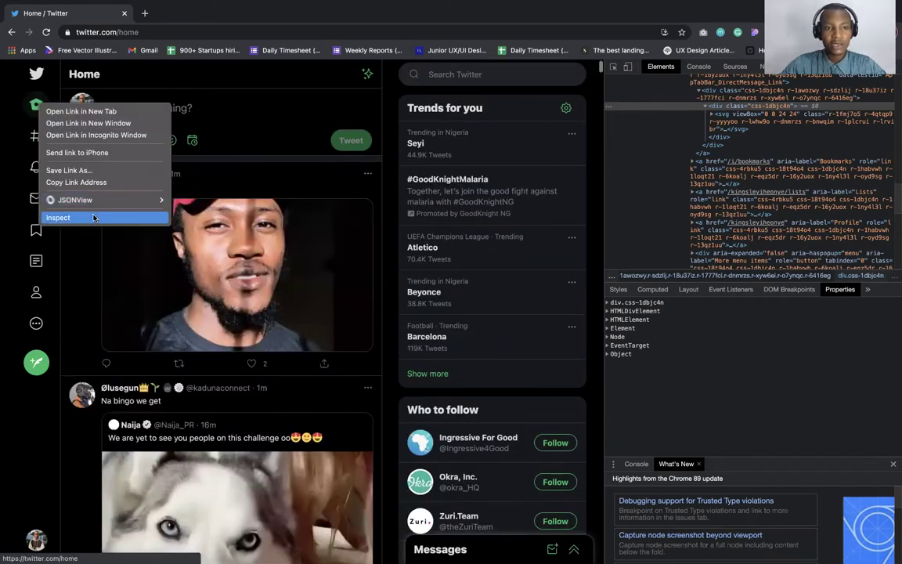
pyautogui.press('Escape')
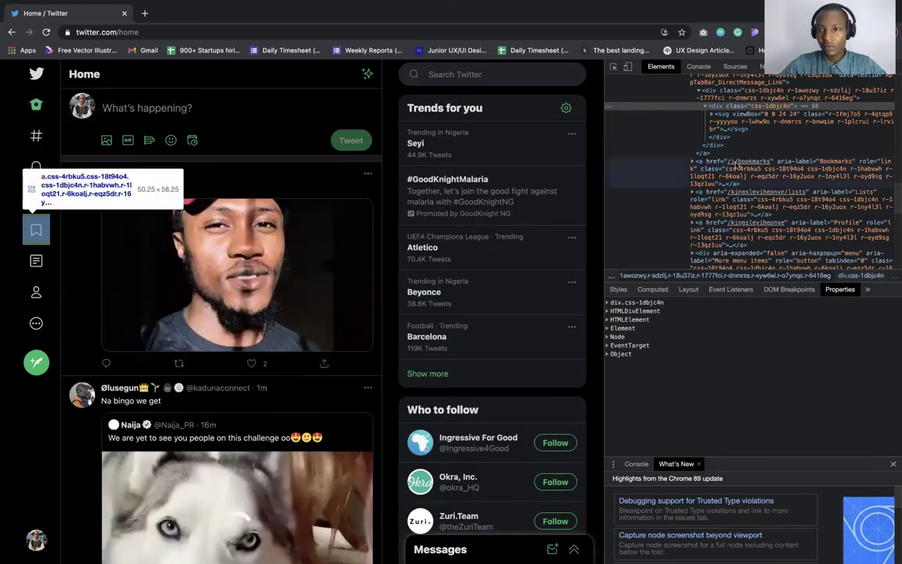
# Select the Home icon's whole svg node in DevTools Elements and copy the element.
pyautogui.scroll(5, 736, 166)
pyautogui.click(729, 164)
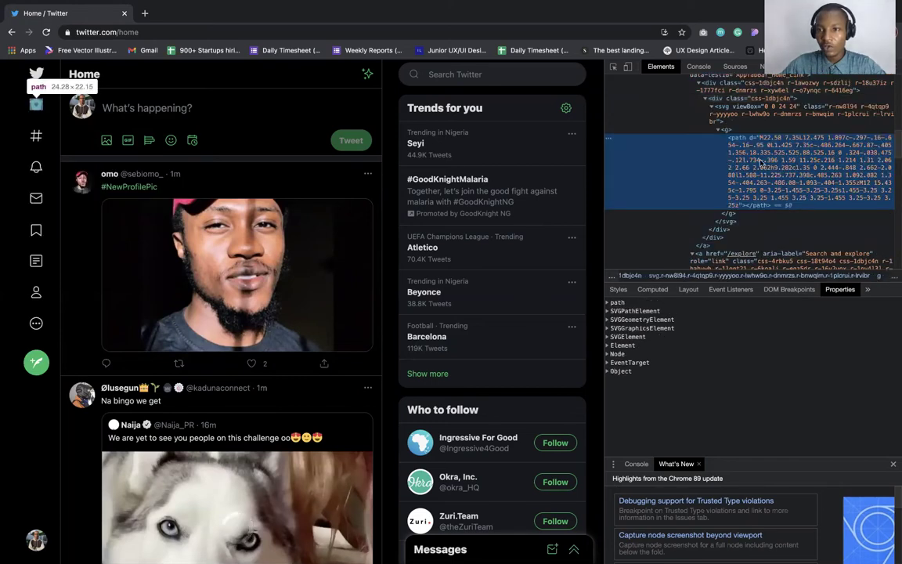
pyautogui.scroll(3, 720, 161)
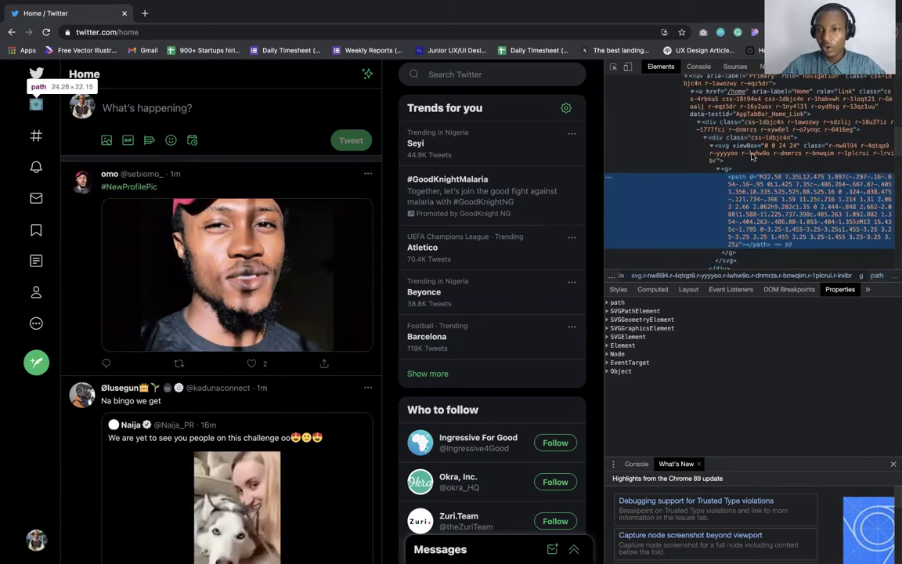
pyautogui.click(710, 155)
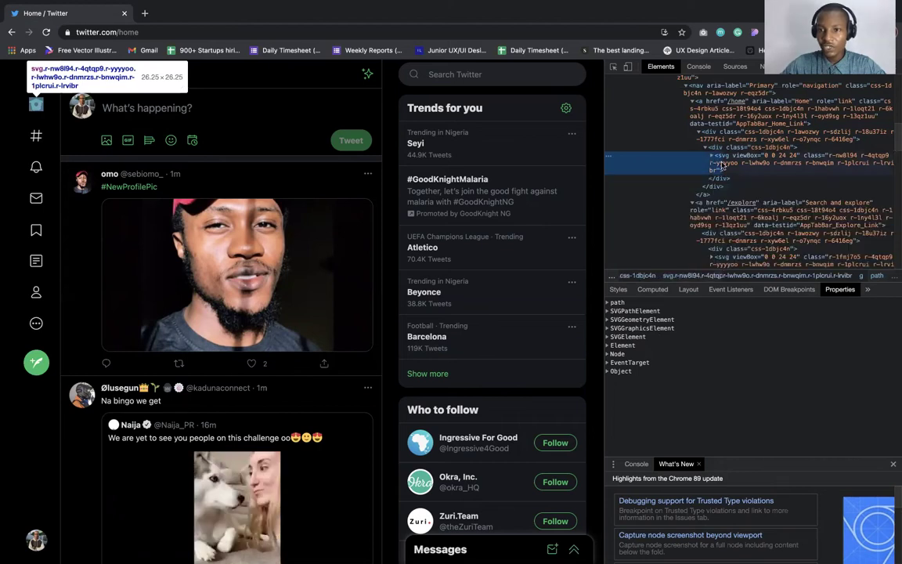
pyautogui.rightClick(727, 167)
pyautogui.moveTo(736, 237)
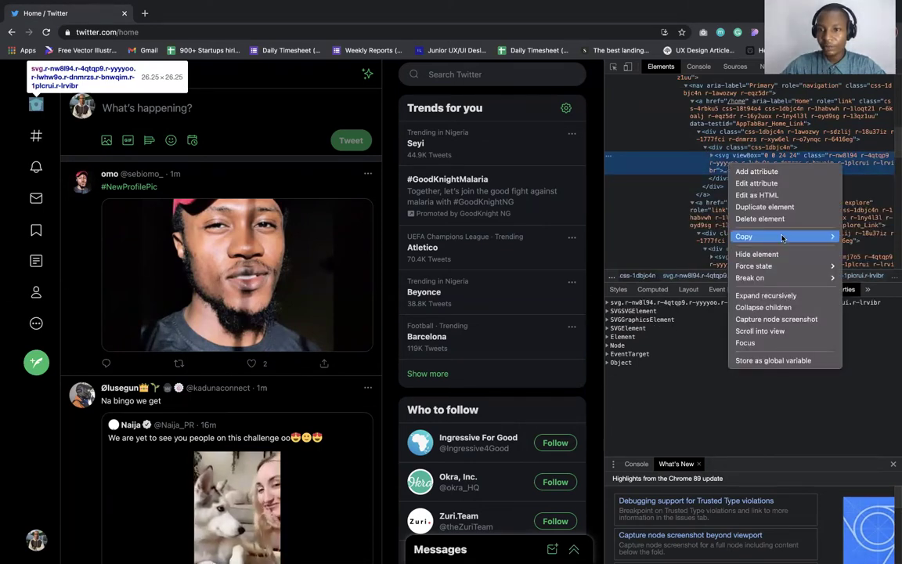
pyautogui.click(702, 246)
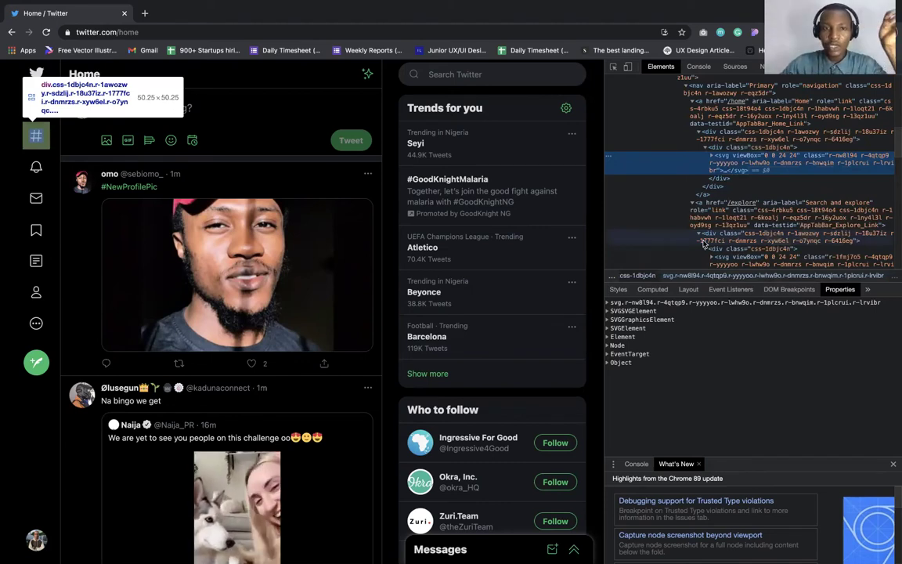
# Switch from Chrome to the empty Figma draft named SVG.
pyautogui.press('super+Tab')
pyautogui.press('super+Tab')
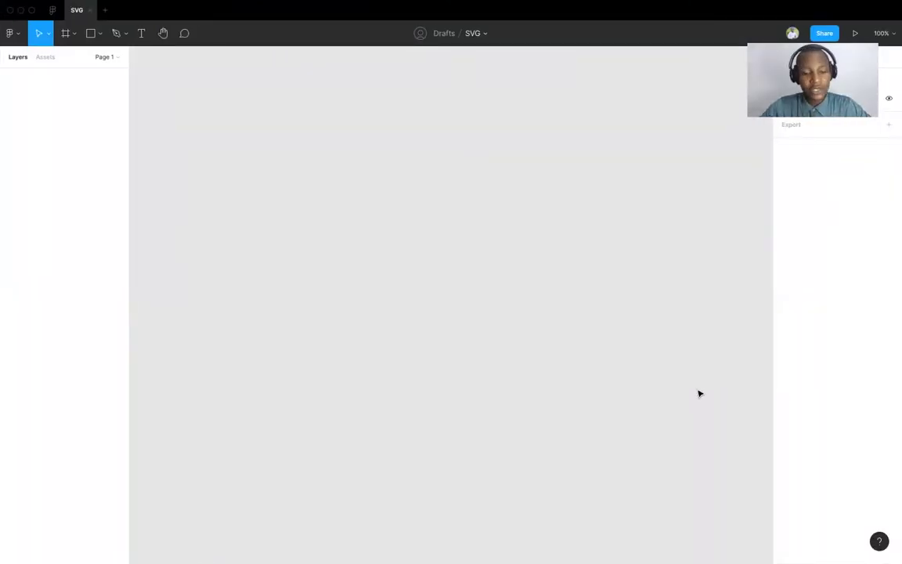
# Paste the Home icon SVG into Figma as a 24×24 frame, then go back to Chrome.
pyautogui.press('super+v')
pyautogui.hotkey('shift', '1')
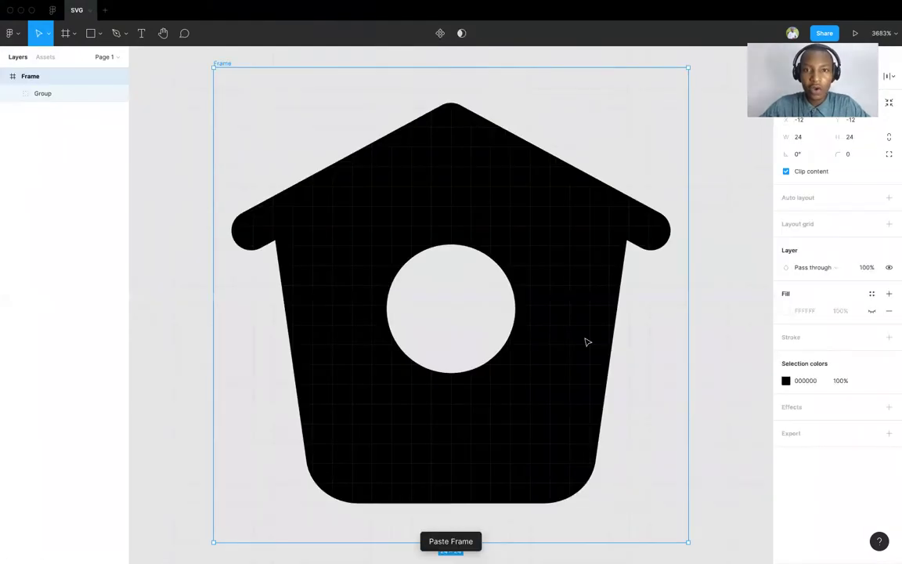
pyautogui.scroll(-3, 587, 343)
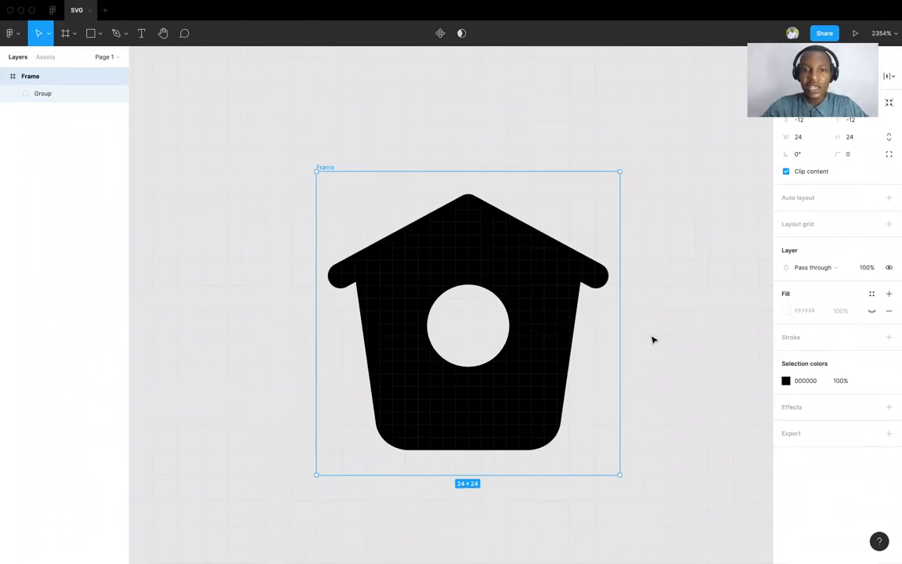
pyautogui.hotkey('ctrl', 'Left')
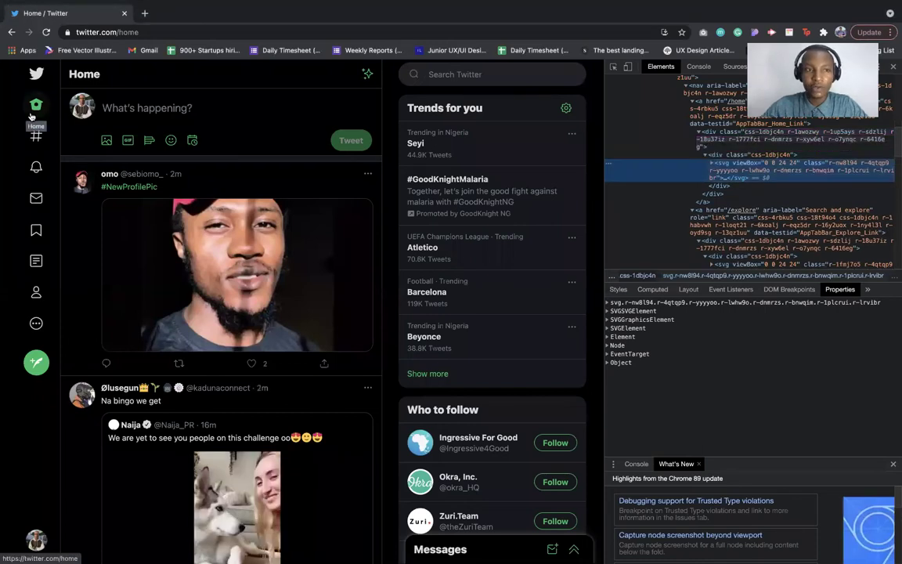
pyautogui.hotkey('ctrl', 'Right')
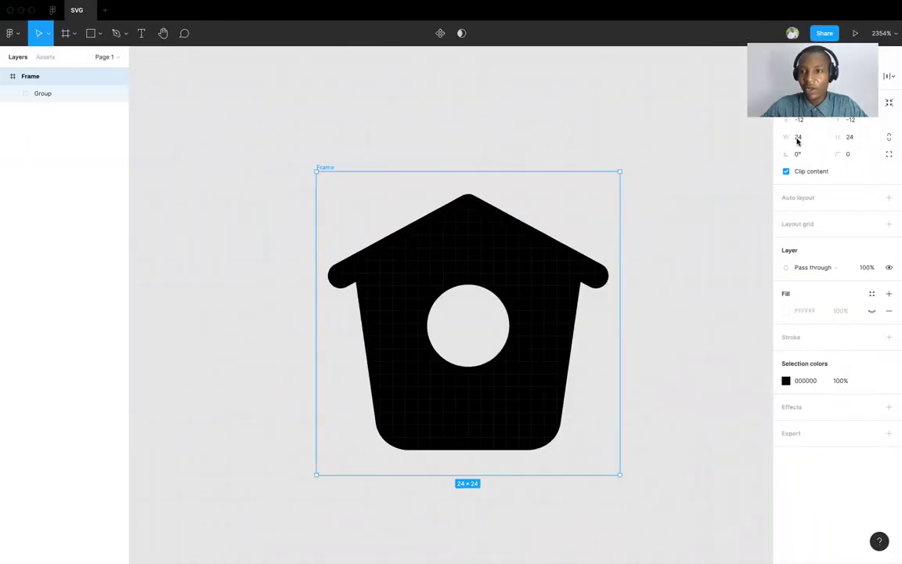
pyautogui.hotkey('ctrl', 'Left')
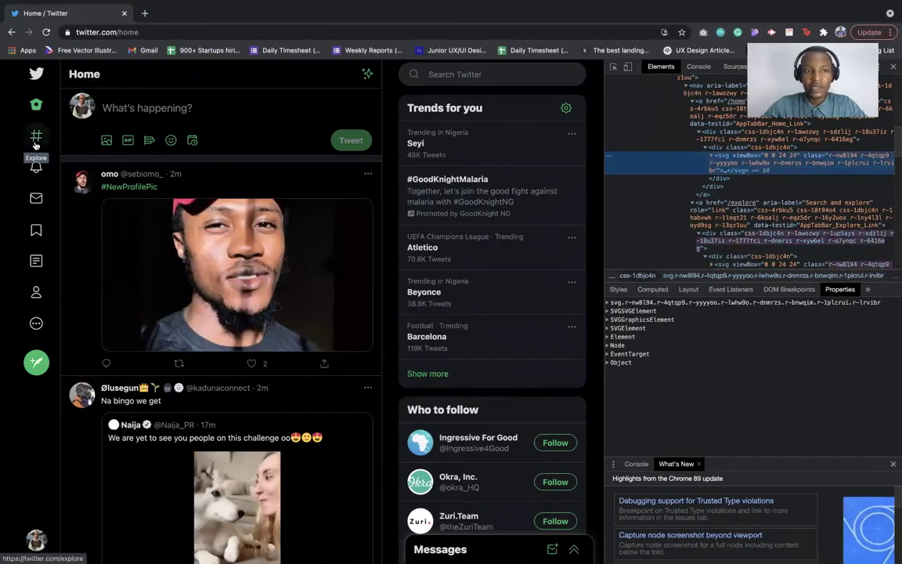
# Inspect the Explore icon and copy its svg element from the DevTools Elements tree.
pyautogui.rightClick(35, 145)
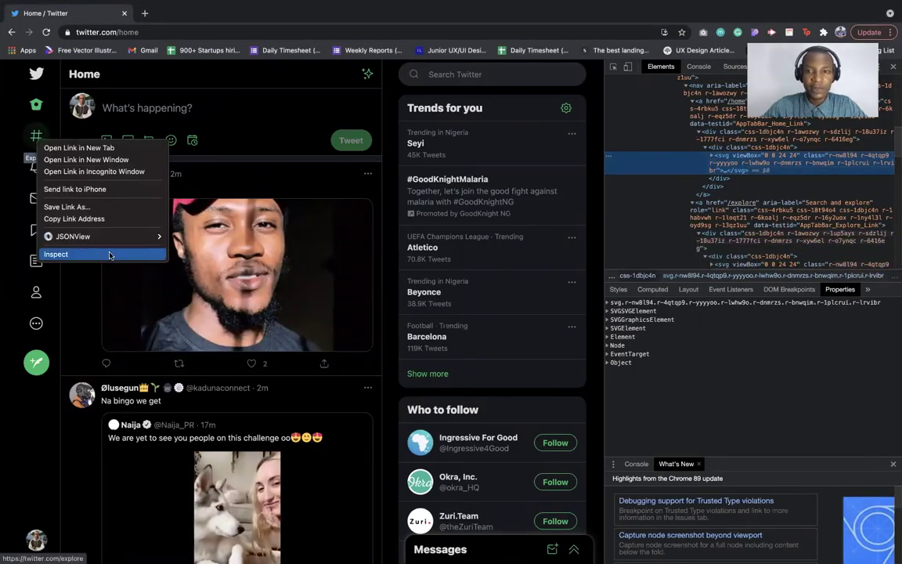
pyautogui.click(56, 254)
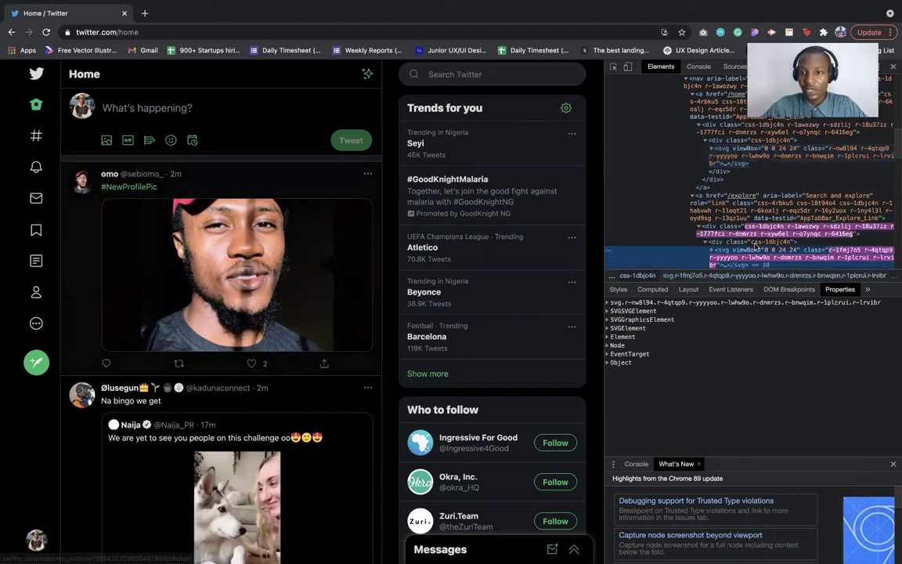
pyautogui.scroll(-2, 783, 250)
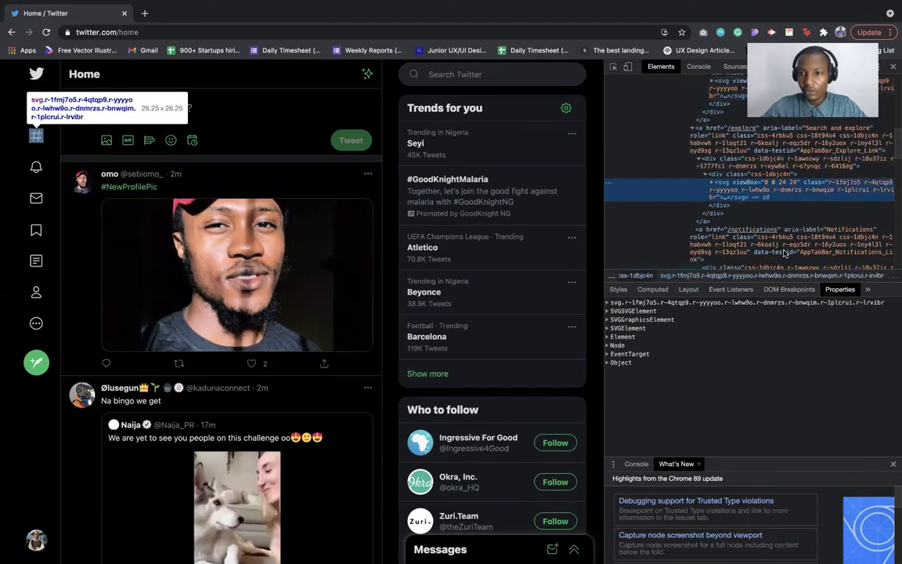
pyautogui.rightClick(724, 182)
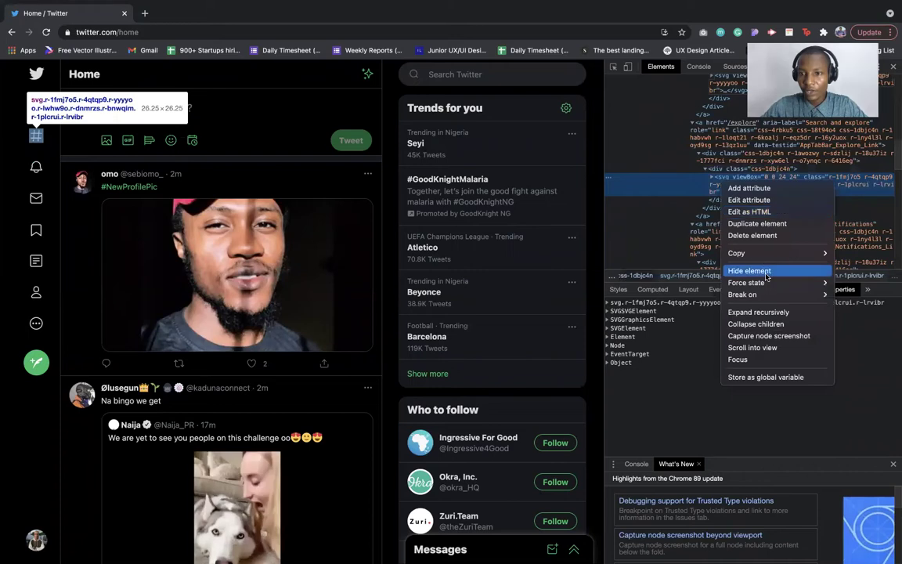
pyautogui.moveTo(740, 253)
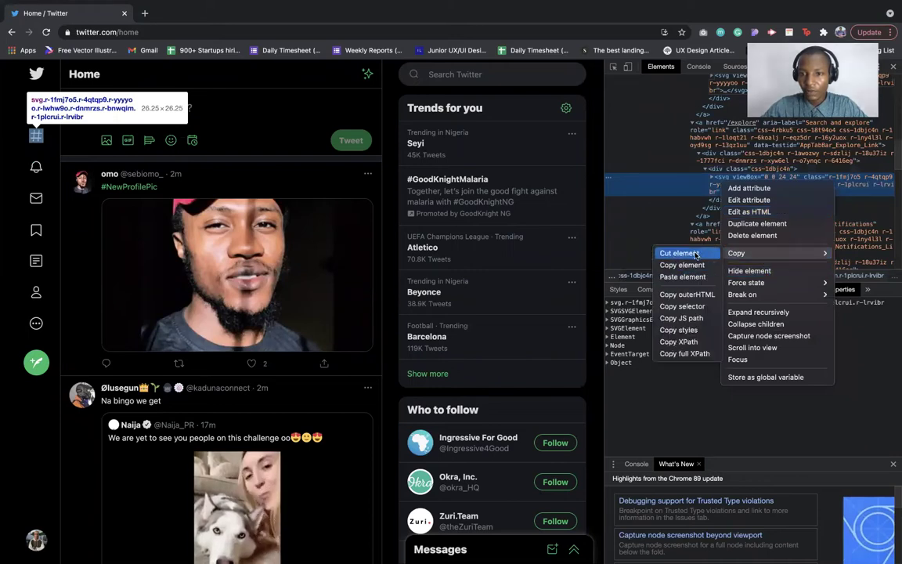
pyautogui.click(693, 265)
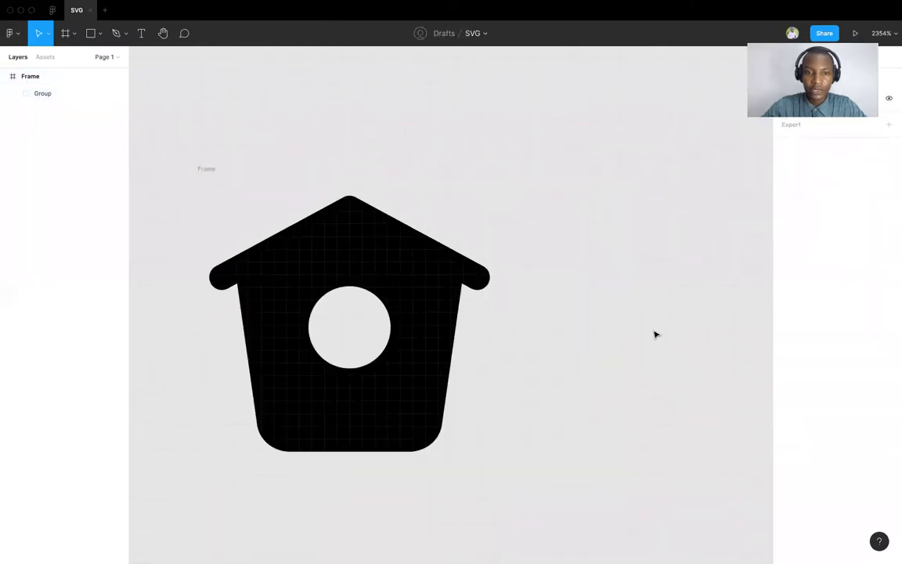
# Paste the Explore hash icon as a 24×24 frame and line it up beside the house.
pyautogui.scroll(-10, 655, 334)
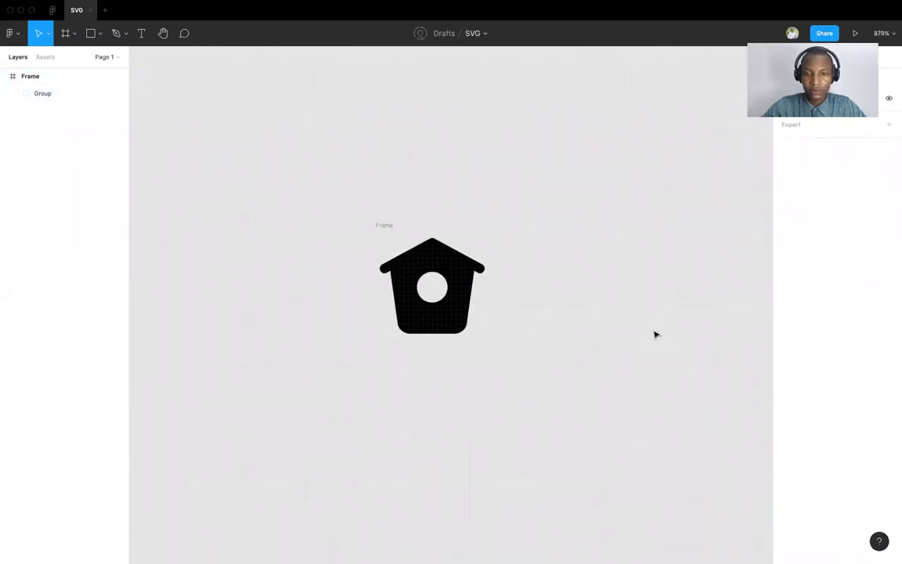
pyautogui.hotkey('ctrl', 'v')
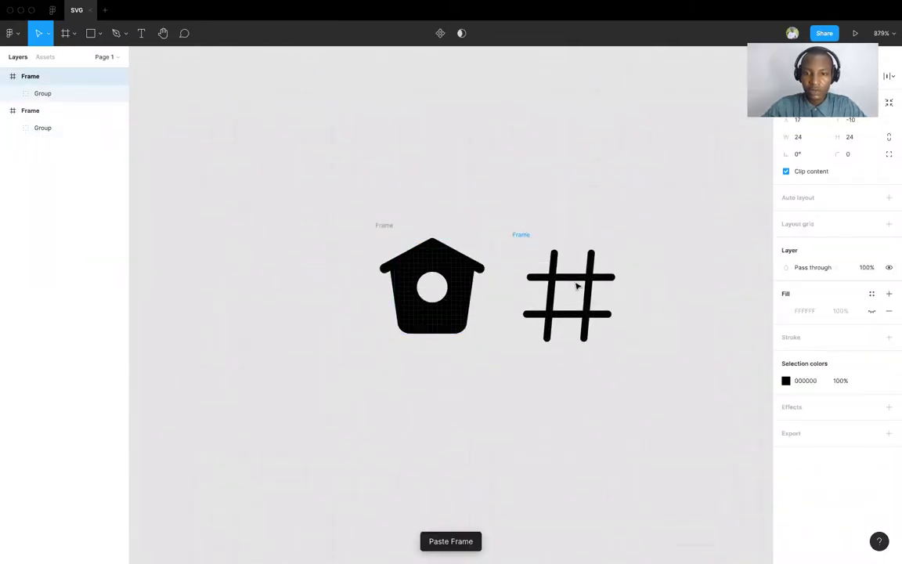
pyautogui.moveTo(578, 286); pyautogui.dragTo(593, 279)
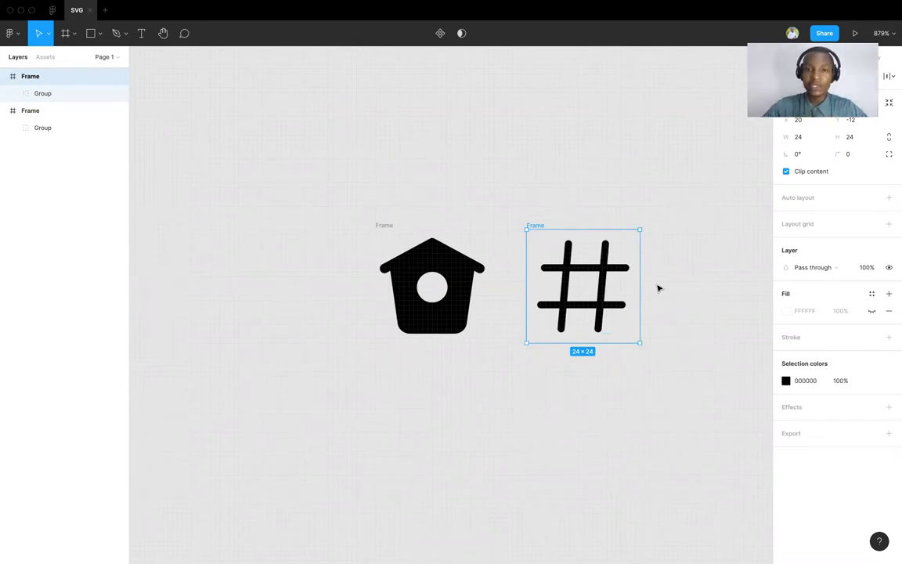
# Move across desktops to the empty svg.html file in VS Code.
pyautogui.hotkey('ctrl', 'Right')
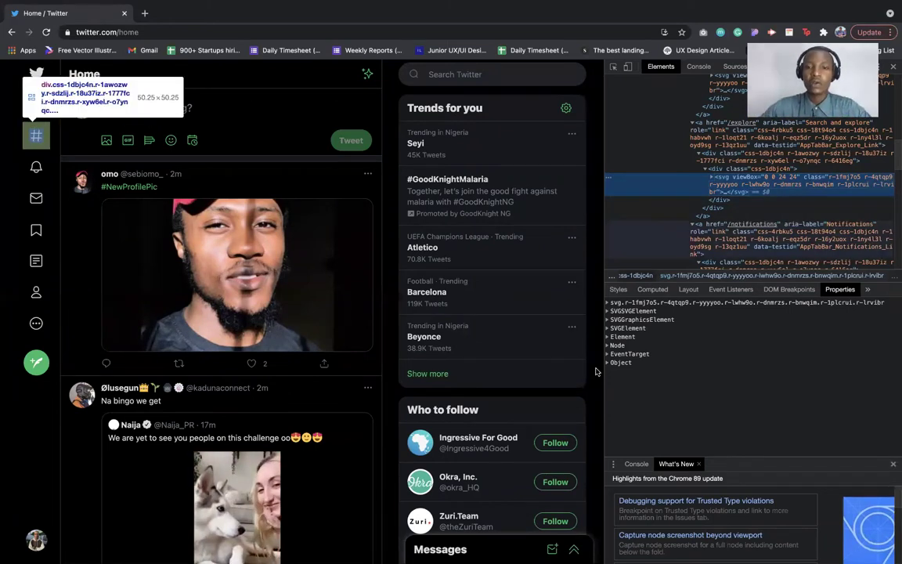
pyautogui.press('super+Tab')
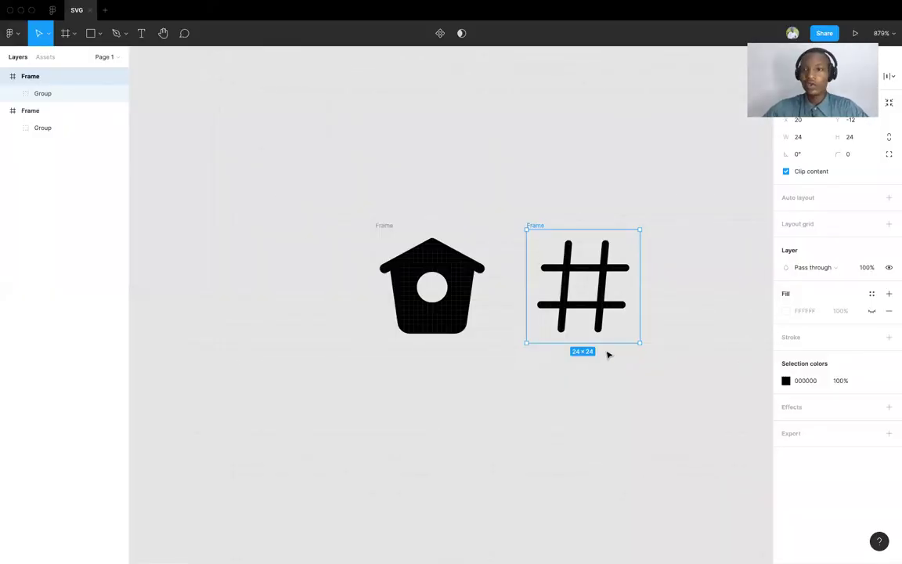
pyautogui.hotkey('ctrl', 'Right')
pyautogui.hotkey('ctrl', 'Right')
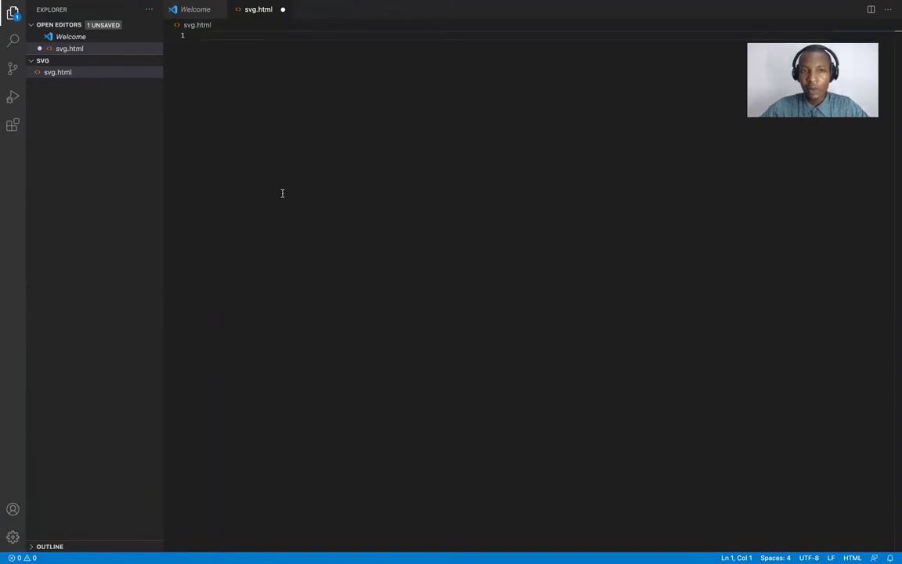
# Paste the hash icon's SVG code into svg.html, leaving the path without a fill attribute.
pyautogui.hotkey('ctrl', 'v')
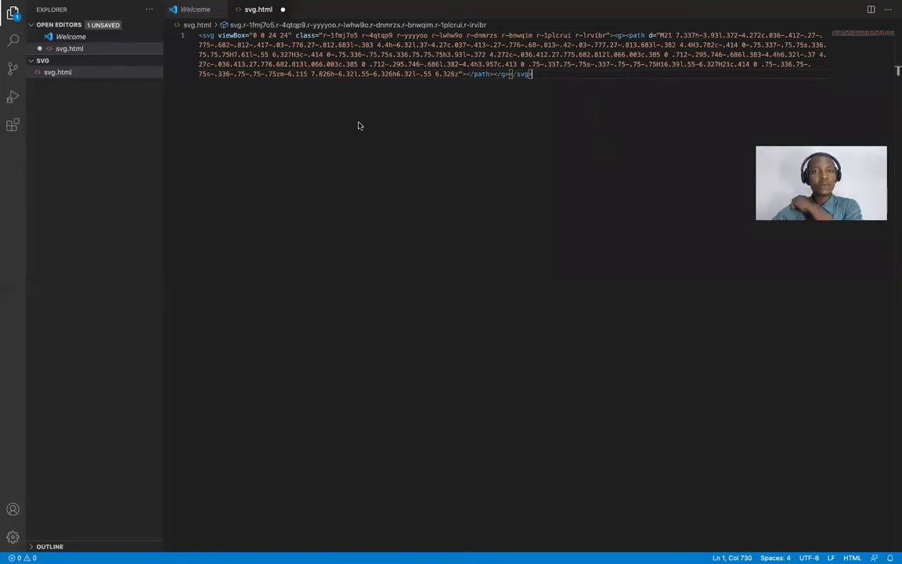
pyautogui.click(462, 73)
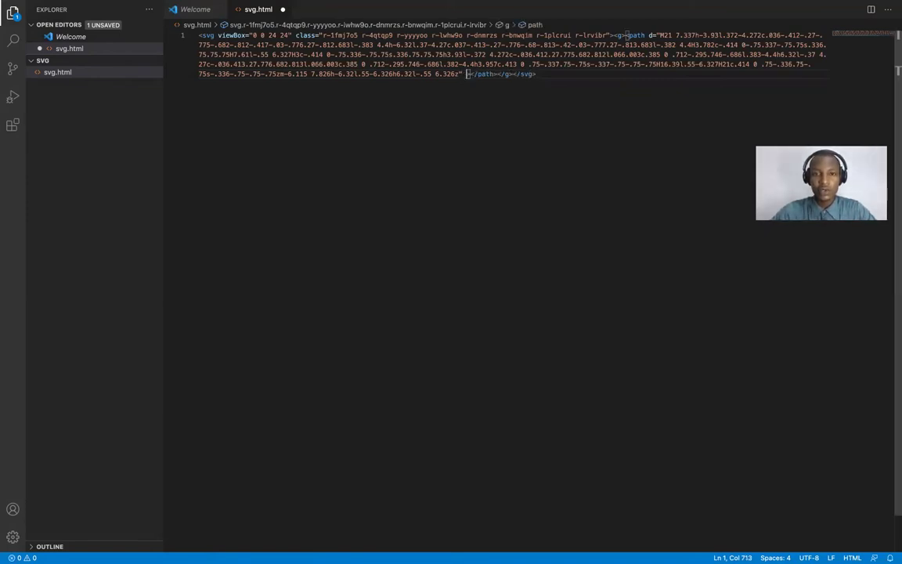
pyautogui.write('fill')
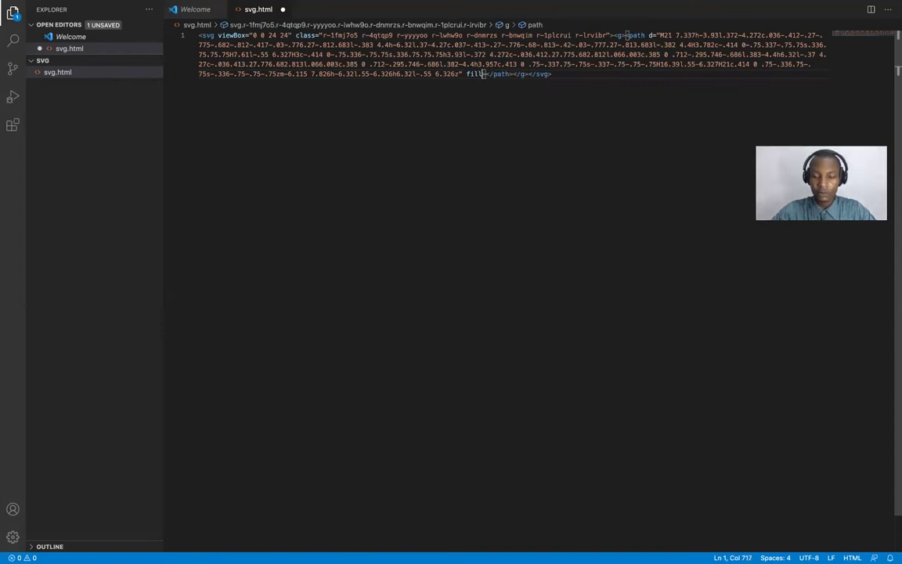
pyautogui.press('BackSpace')
pyautogui.press('BackSpace')
pyautogui.press('BackSpace')
pyautogui.press('BackSpace')
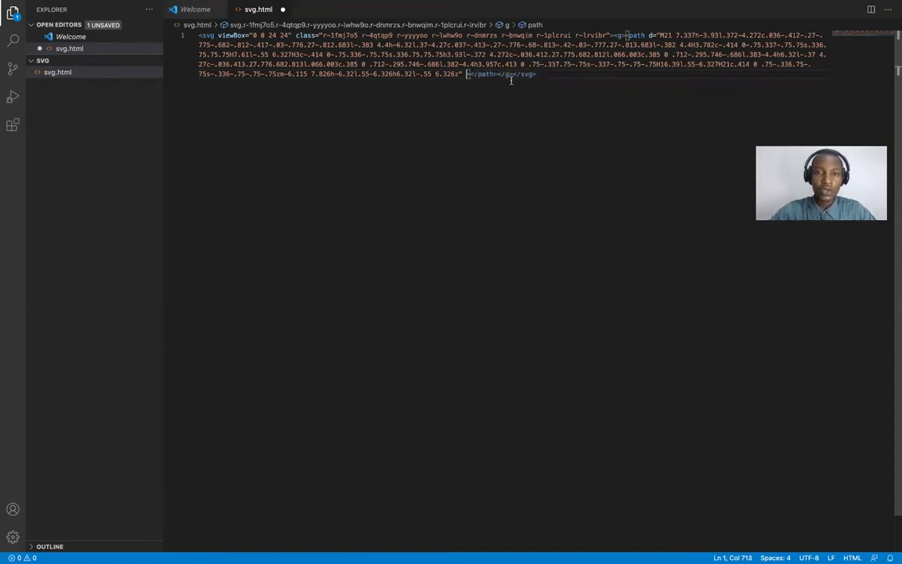
pyautogui.press('BackSpace')
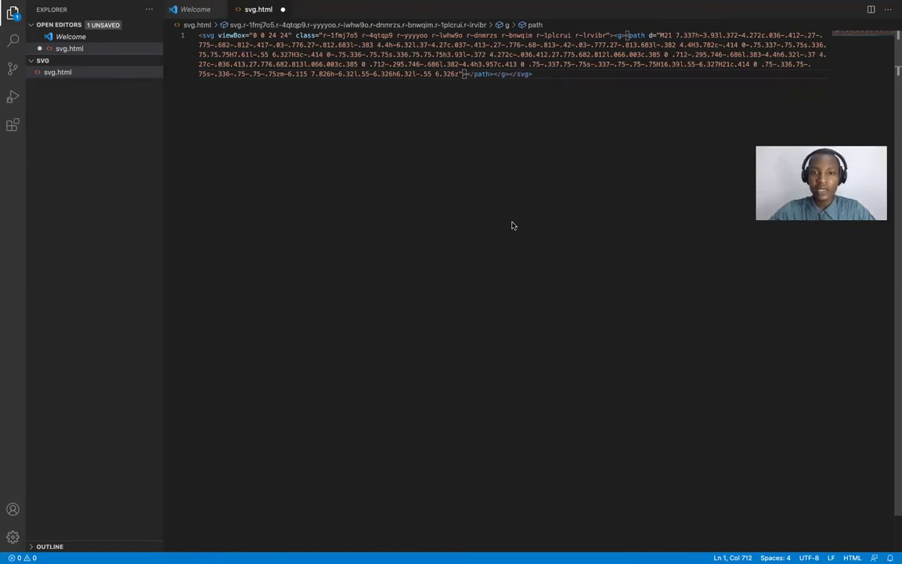
pyautogui.hotkey('ctrl', 'Left')
pyautogui.hotkey('ctrl', 'Left')
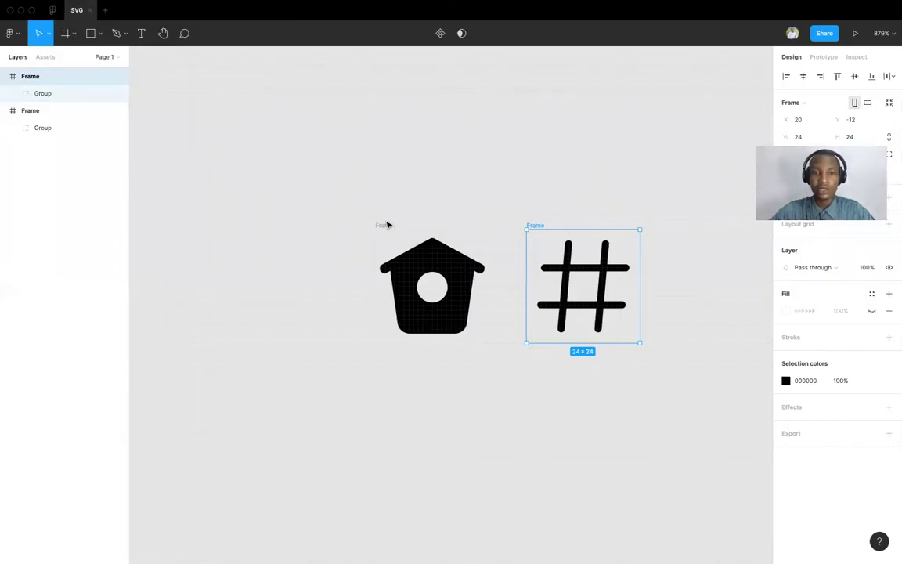
# Move the house icon down-left of the hash icon and color it green 4DA723.
pyautogui.click(387, 224)
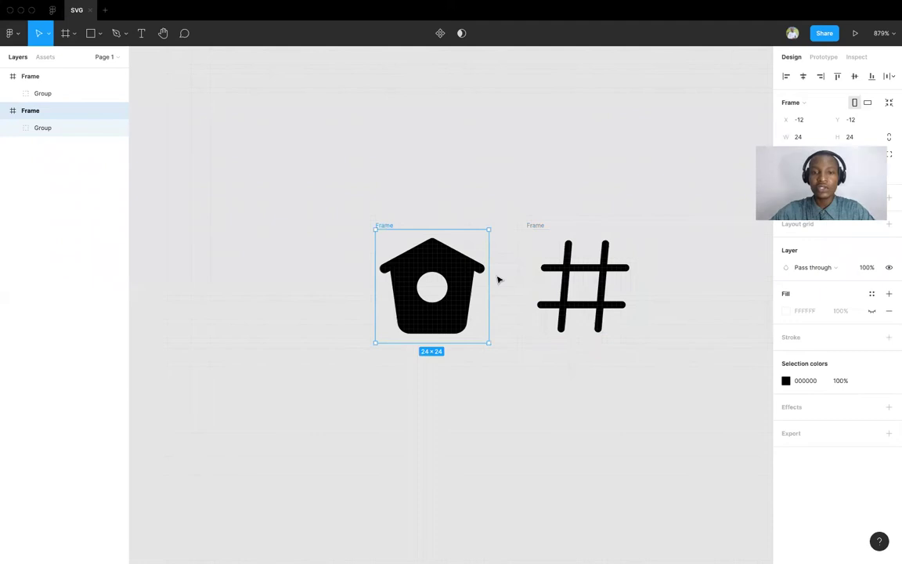
pyautogui.moveTo(394, 326); pyautogui.dragTo(379, 346)
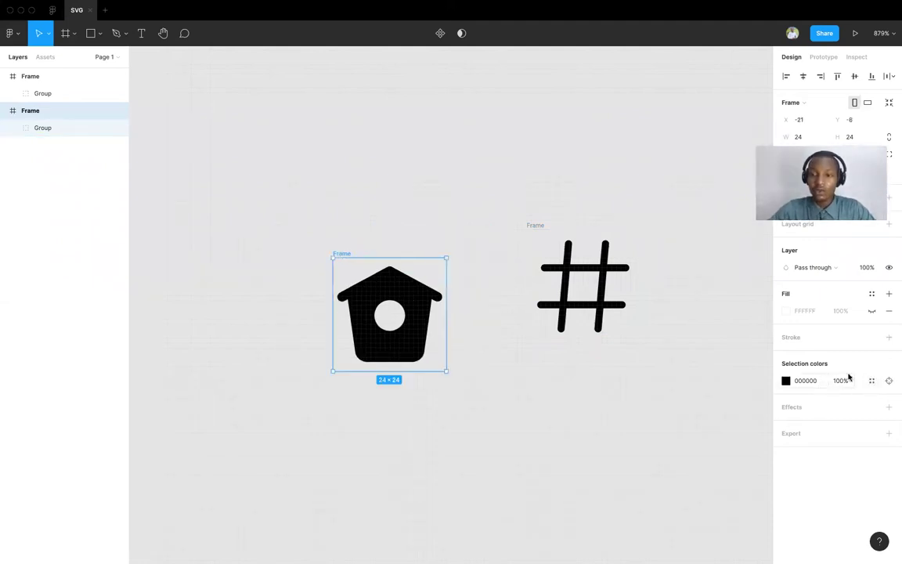
pyautogui.click(785, 380)
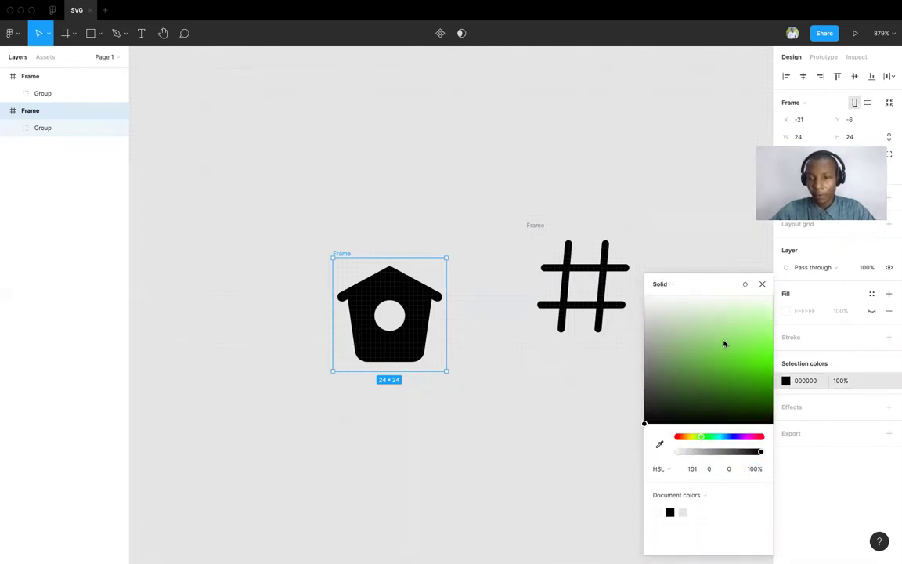
pyautogui.moveTo(723, 344); pyautogui.dragTo(726, 373)
pyautogui.click(762, 284)
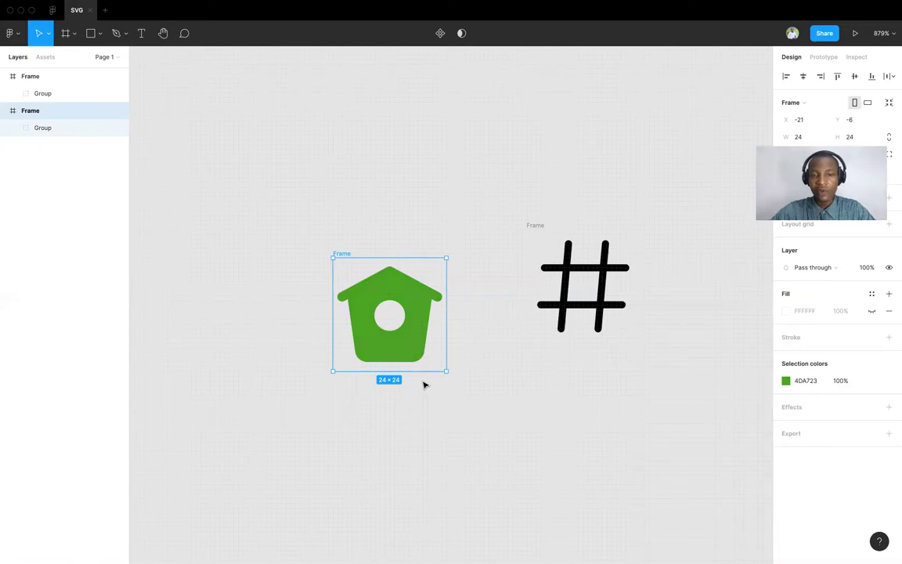
pyautogui.click(547, 453)
pyautogui.click(341, 255)
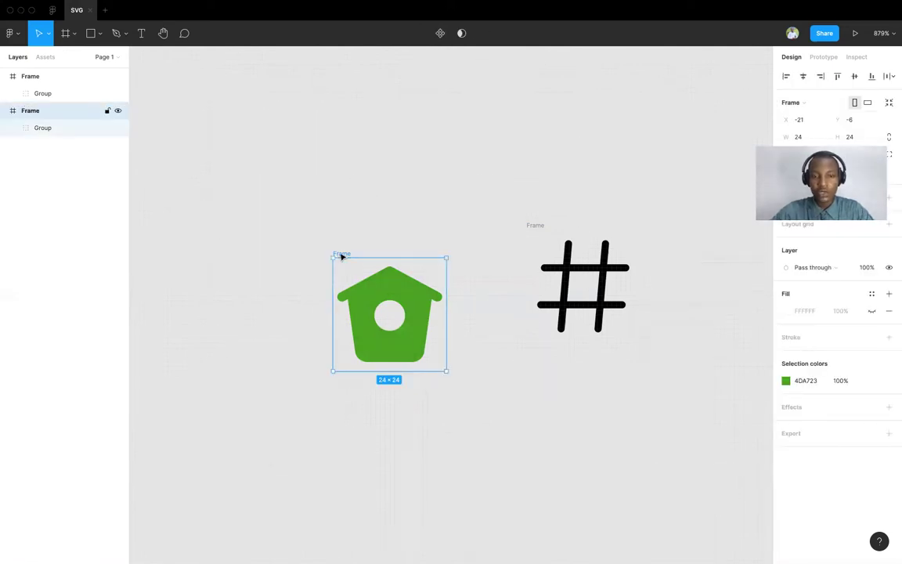
# In svg.html, add a new blank line after the first SVG on line 1.
pyautogui.hotkey('ctrl', 'Right')
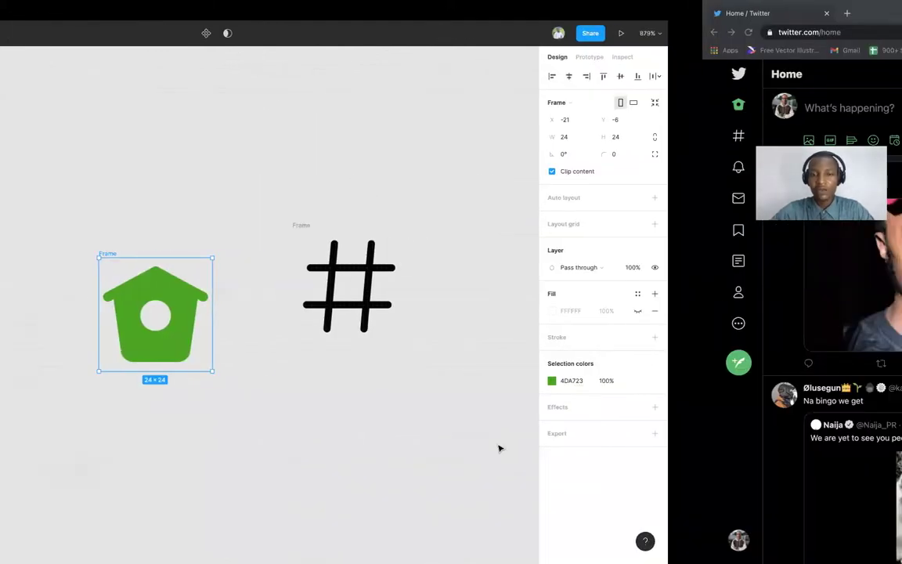
pyautogui.hotkey('ctrl', 'Left')
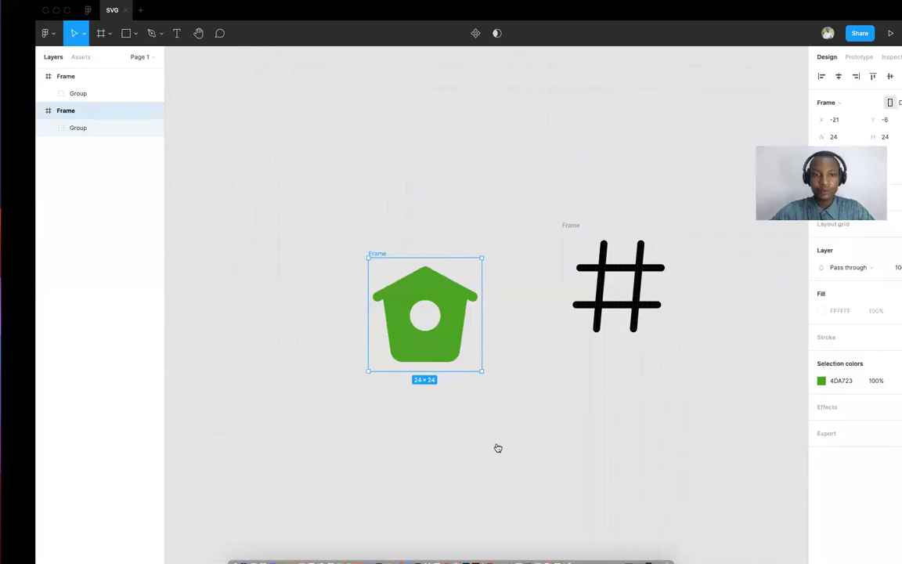
pyautogui.hotkey('ctrl', 'Left')
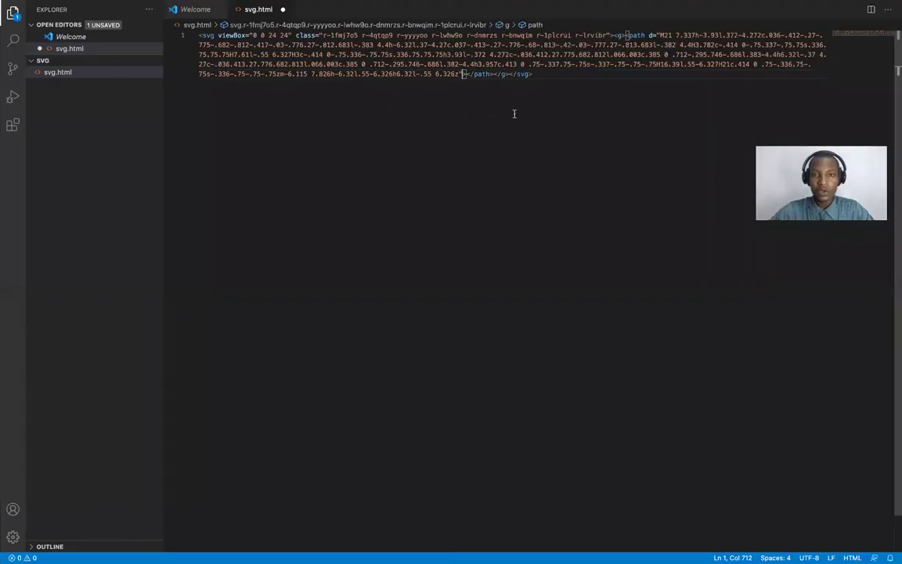
pyautogui.click(584, 85)
pyautogui.press('Return')
pyautogui.press('Return')
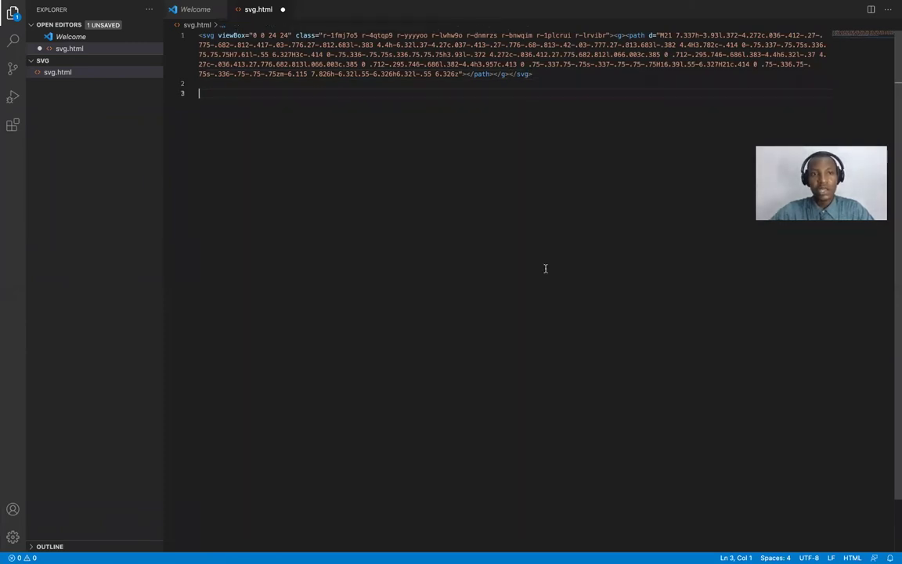
# Copy the green house icon frame as SVG code using Figma's Copy as SVG.
pyautogui.hotkey('ctrl', 'Left')
pyautogui.hotkey('ctrl', 'Left')
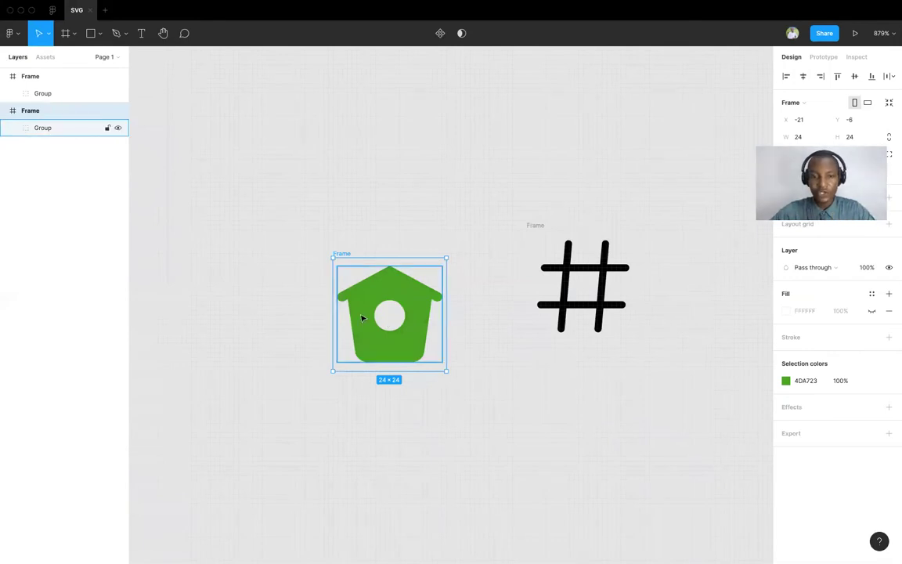
pyautogui.rightClick(362, 317)
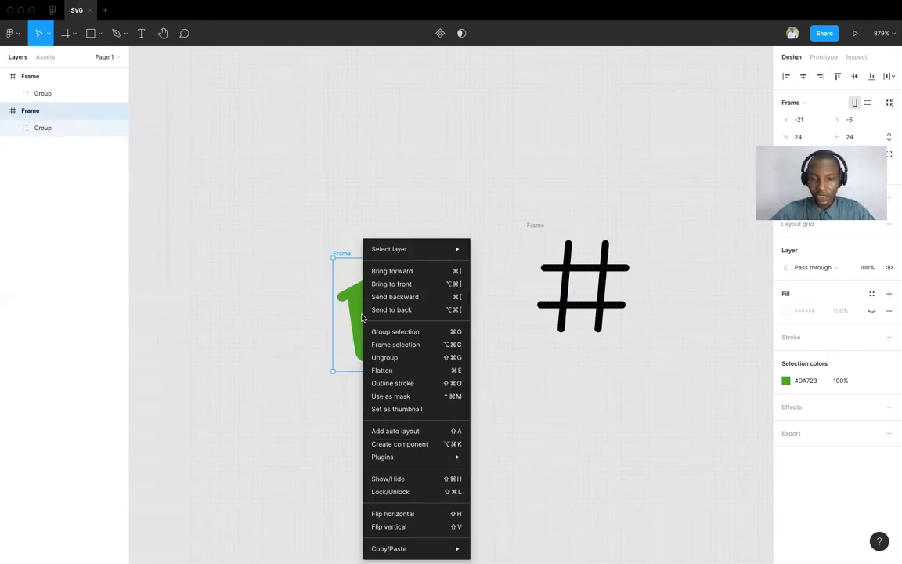
pyautogui.moveTo(433, 458)
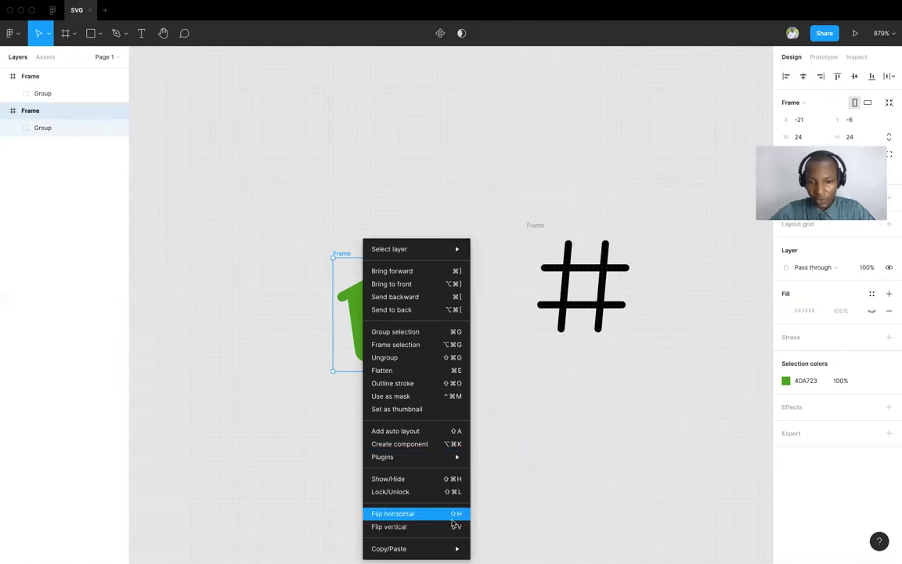
pyautogui.moveTo(454, 548)
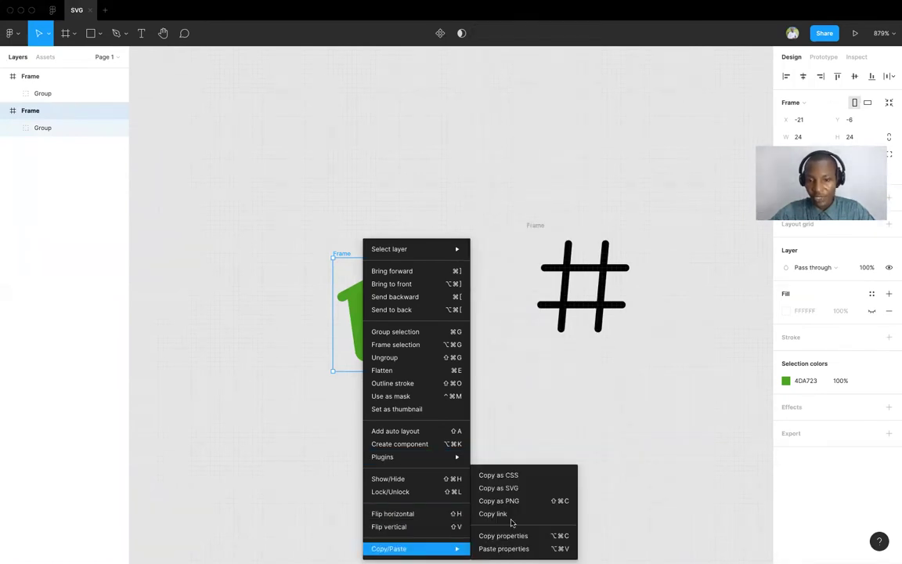
pyautogui.click(523, 490)
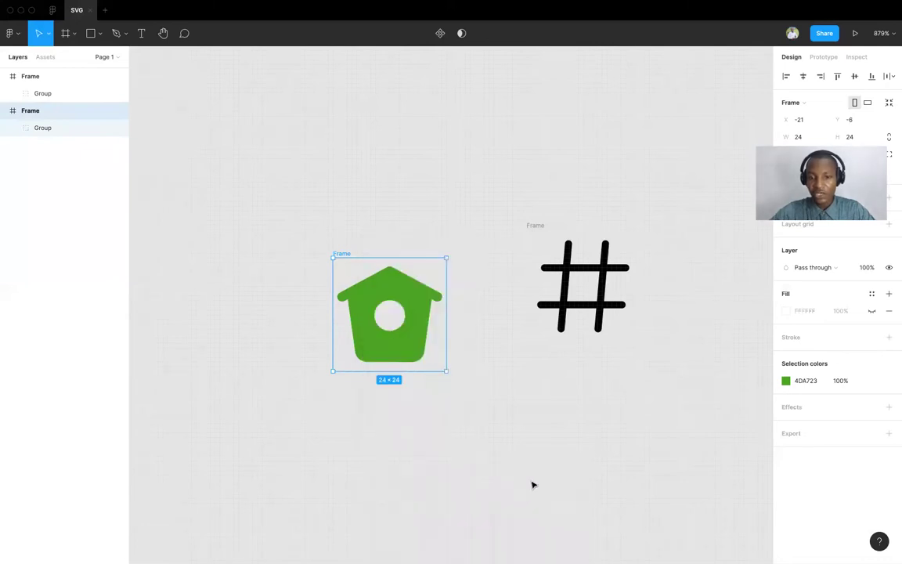
# Paste the green house icon's SVG markup below line 1 of svg.html.
pyautogui.hotkey('ctrl', 'Right')
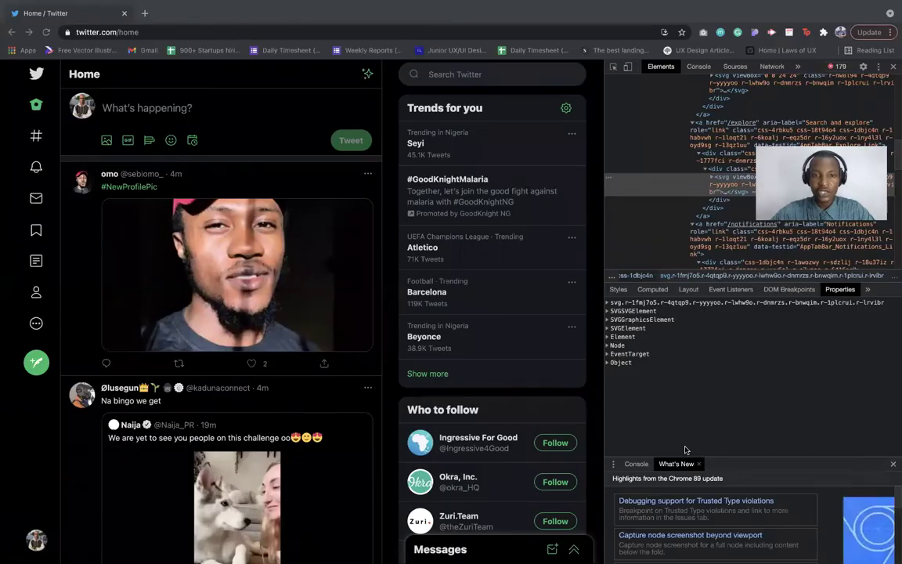
pyautogui.hotkey('ctrl', 'Right')
pyautogui.press('super+v')
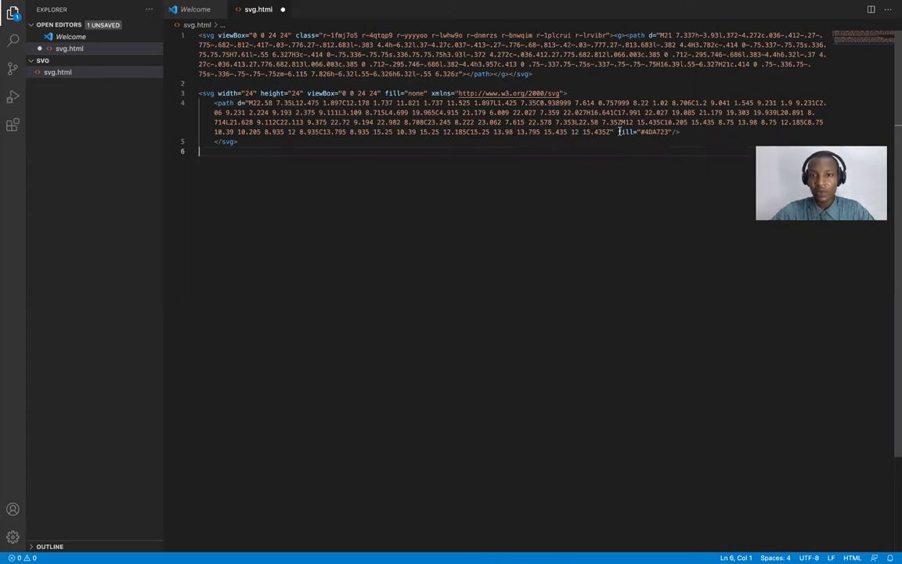
# Highlight its fill="#4DA723" attribute, then add blank lines for the next icon.
pyautogui.click(620, 132)
pyautogui.hotkey('shift', 'Right')
pyautogui.hotkey('shift', 'Right')
pyautogui.hotkey('shift', 'Right')
pyautogui.hotkey('shift', 'Right')
pyautogui.hotkey('shift', 'Right')
pyautogui.hotkey('shift', 'Right')
pyautogui.hotkey('shift', 'Right')
pyautogui.hotkey('shift', 'Right')
pyautogui.hotkey('shift', 'Right')
pyautogui.hotkey('shift', 'Right')
pyautogui.hotkey('shift', 'Right')
pyautogui.hotkey('shift', 'Right')
pyautogui.hotkey('shift', 'Right')
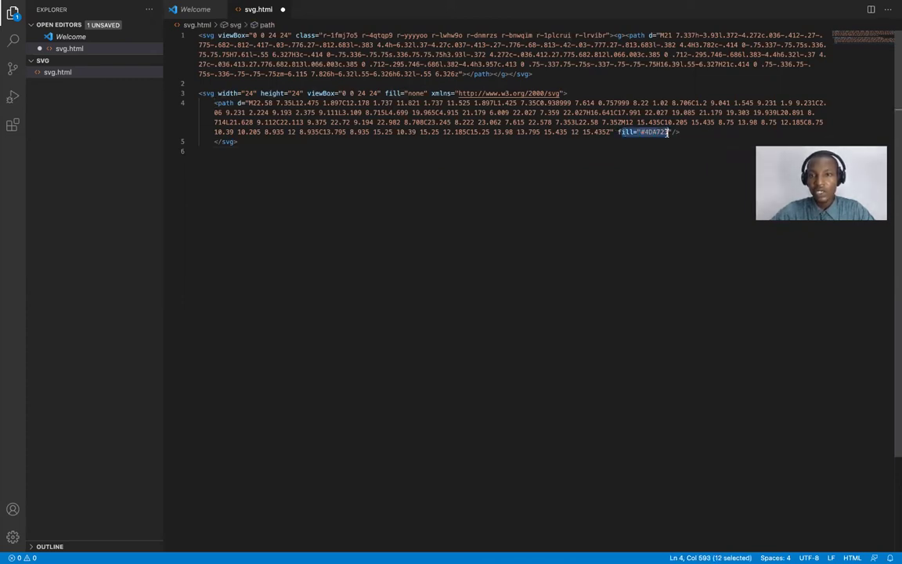
pyautogui.moveTo(617, 132); pyautogui.dragTo(673, 133)
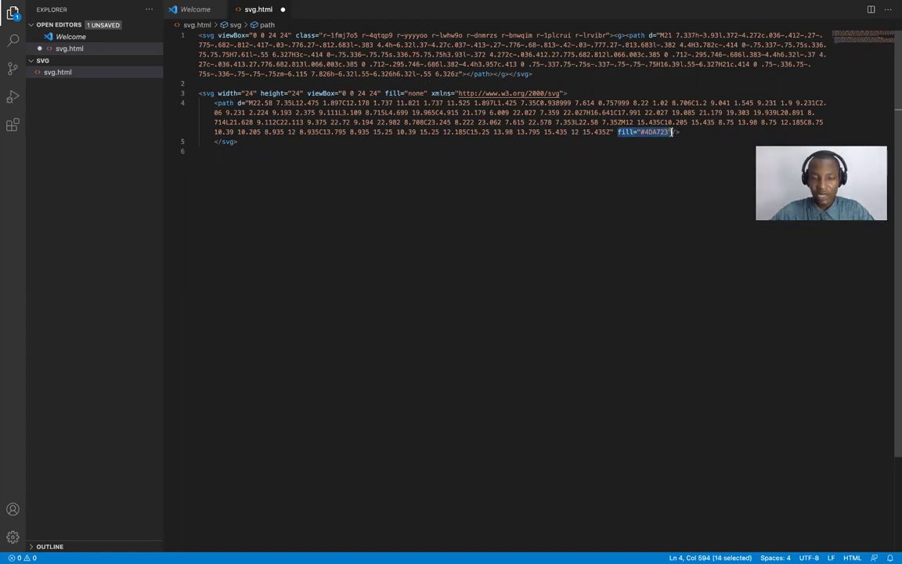
pyautogui.click(692, 311)
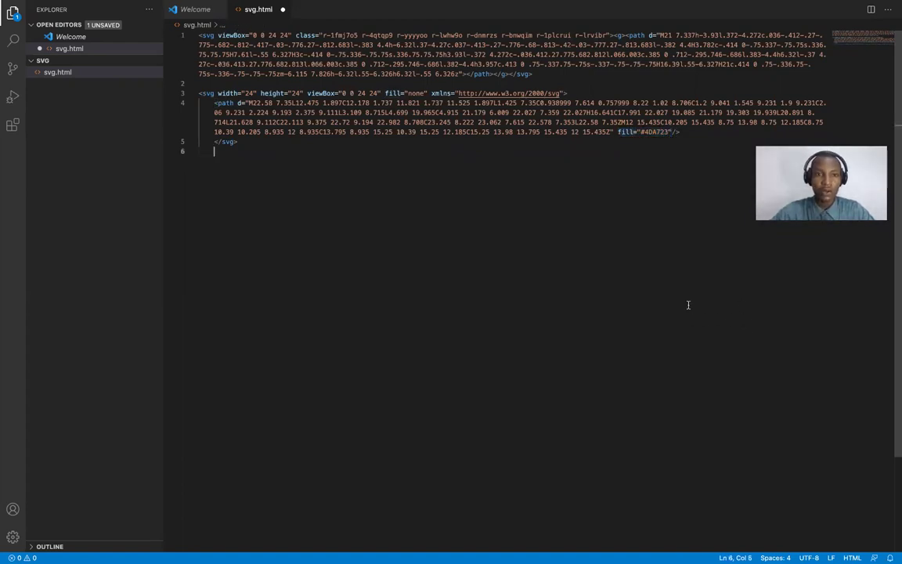
pyautogui.press('Return')
pyautogui.press('Return')
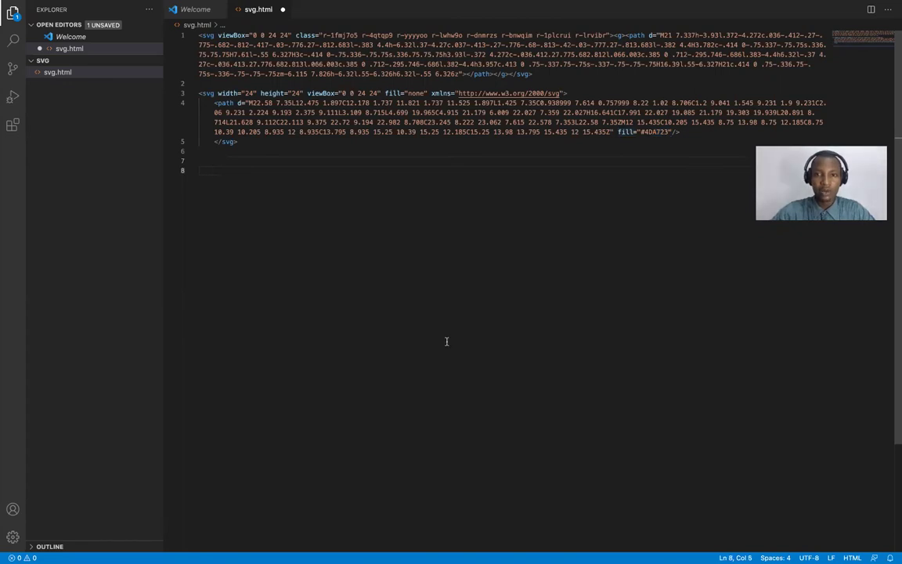
pyautogui.hotkey('ctrl', 'Right')
pyautogui.hotkey('ctrl', 'Right')
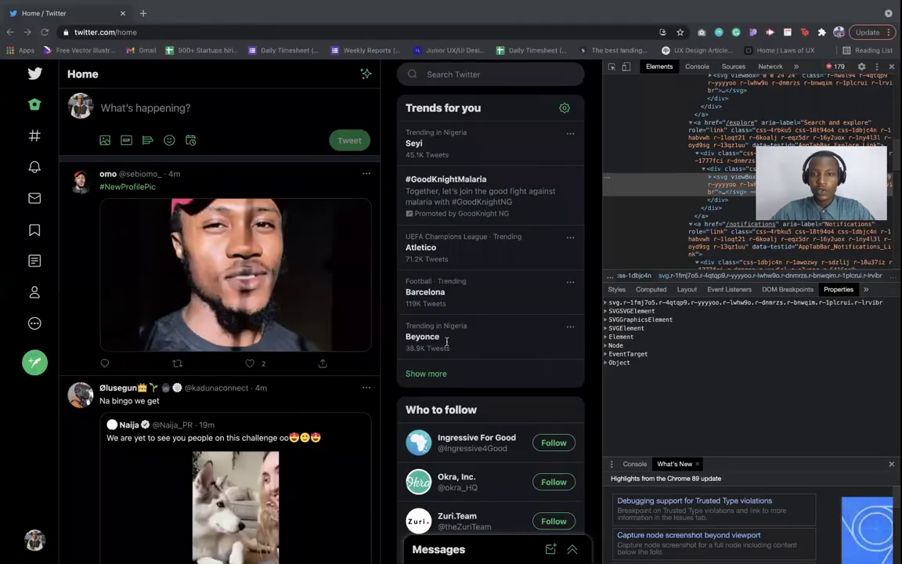
# Inspect the Messages icon on Twitter and copy its svg element from DevTools.
pyautogui.hotkey('ctrl', 'Left')
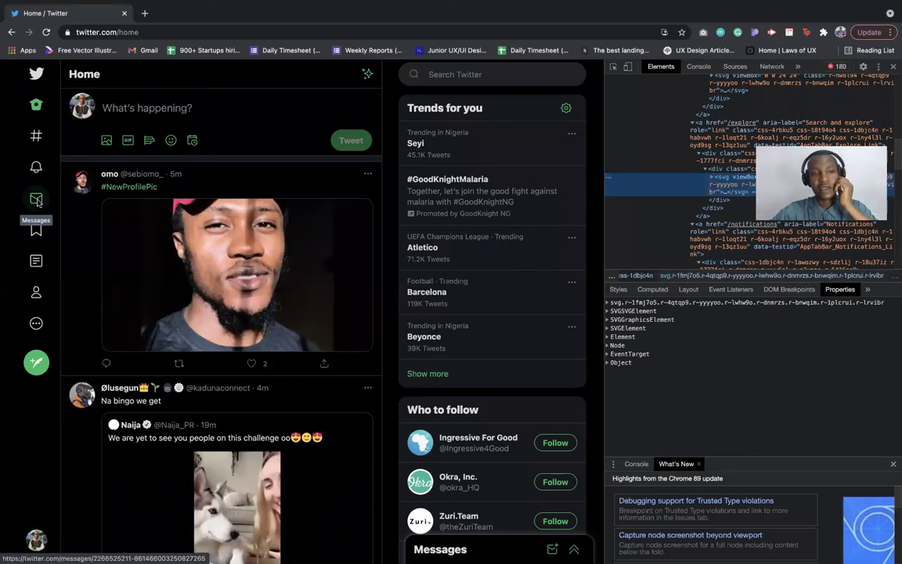
pyautogui.rightClick(37, 202)
pyautogui.click(94, 313)
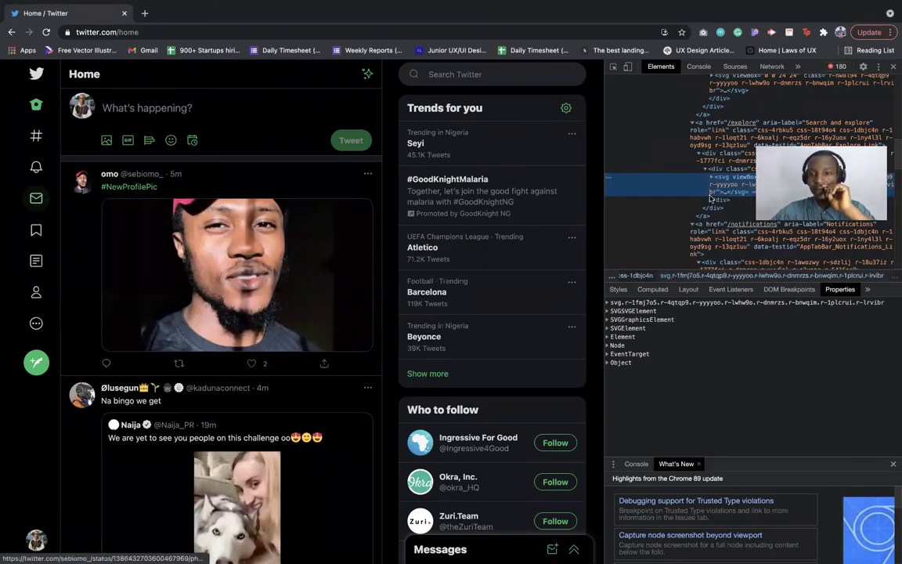
pyautogui.scroll(-3, 711, 198)
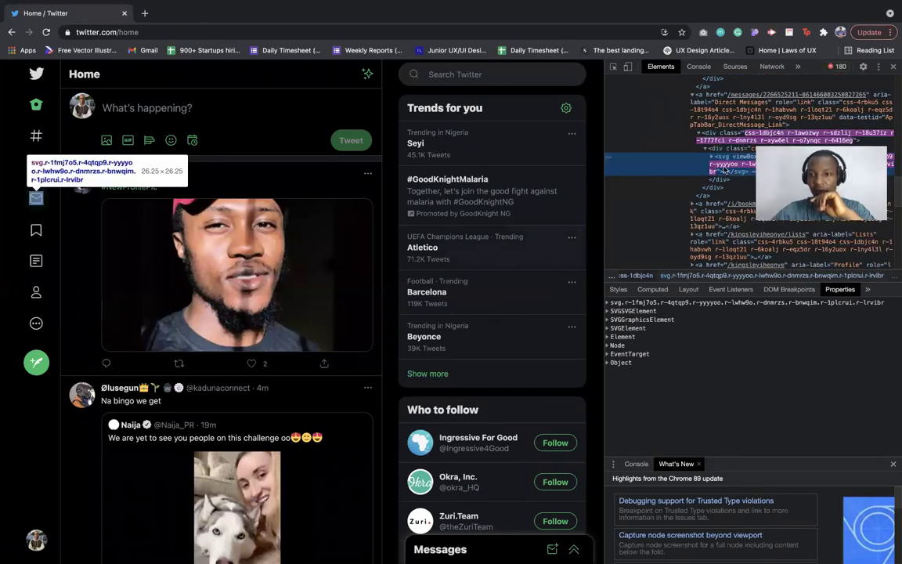
pyautogui.rightClick(728, 168)
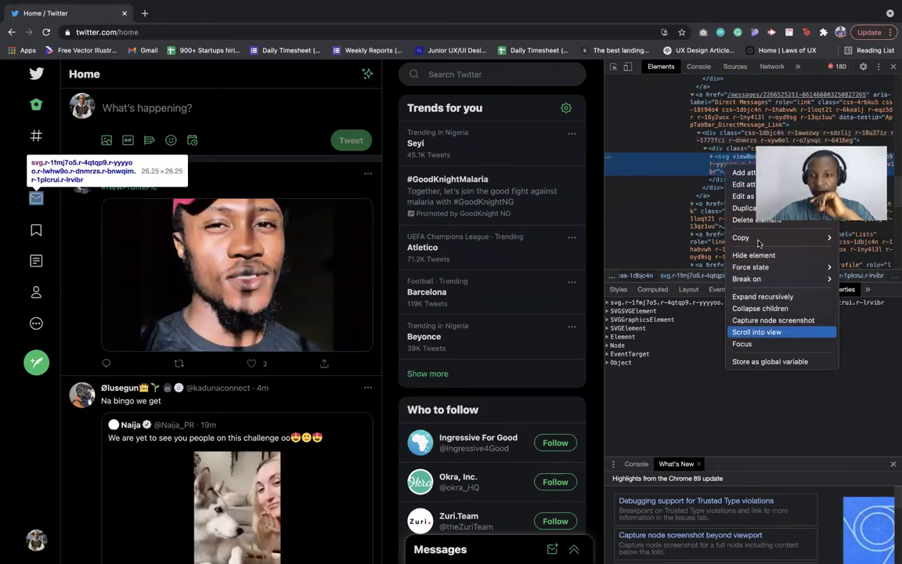
pyautogui.moveTo(739, 237)
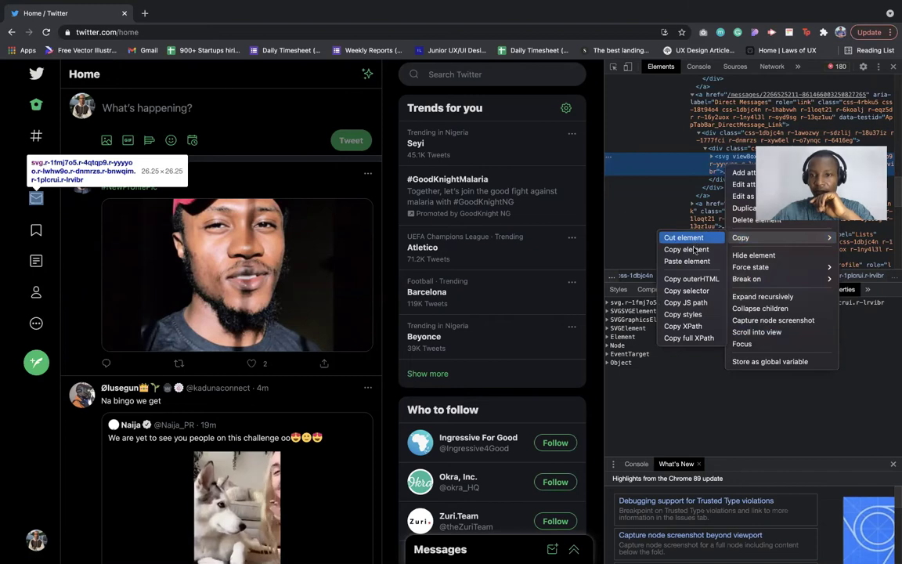
pyautogui.click(686, 249)
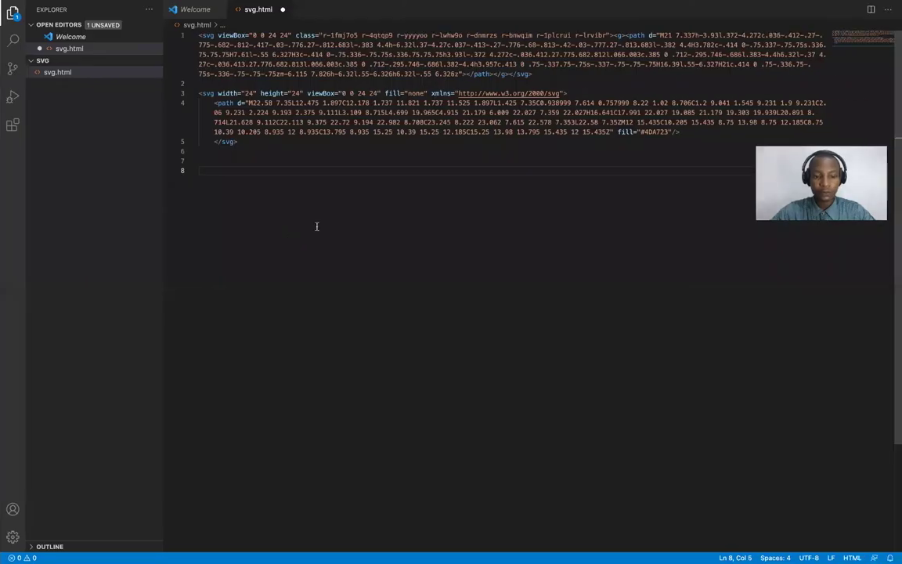
# Paste the messages icon SVG on line 8, add fill="#4DA723" to its path, and select the whole line.
pyautogui.hotkey('ctrl', 'v')
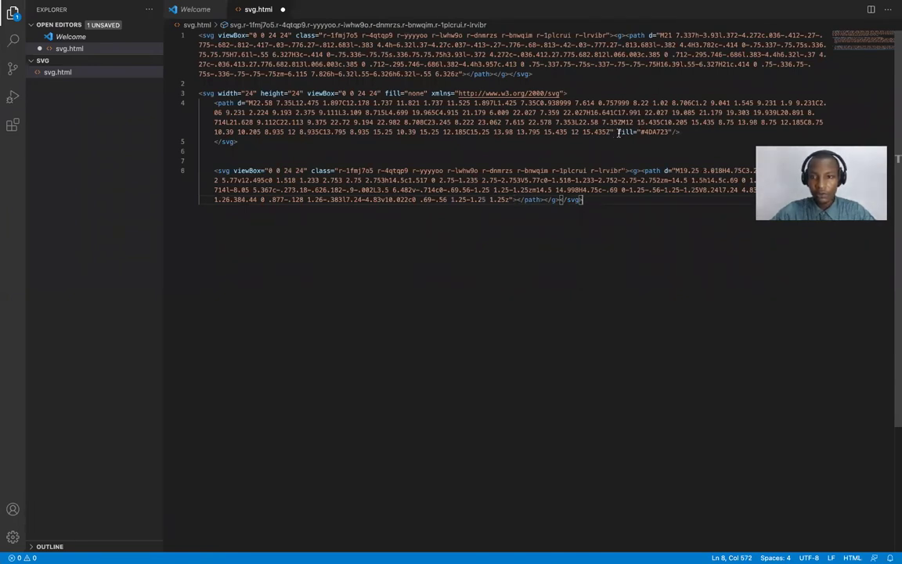
pyautogui.moveTo(619, 134); pyautogui.dragTo(671, 133)
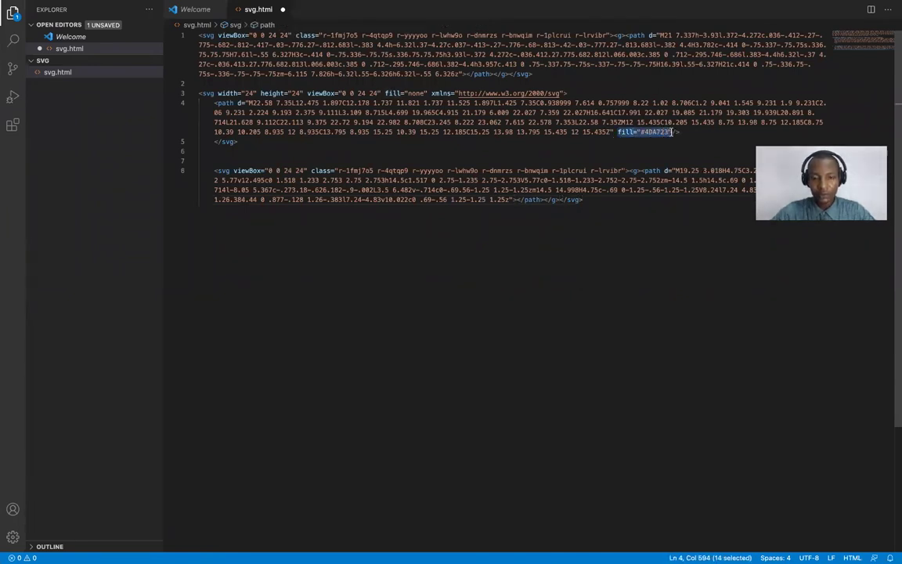
pyautogui.click(514, 200)
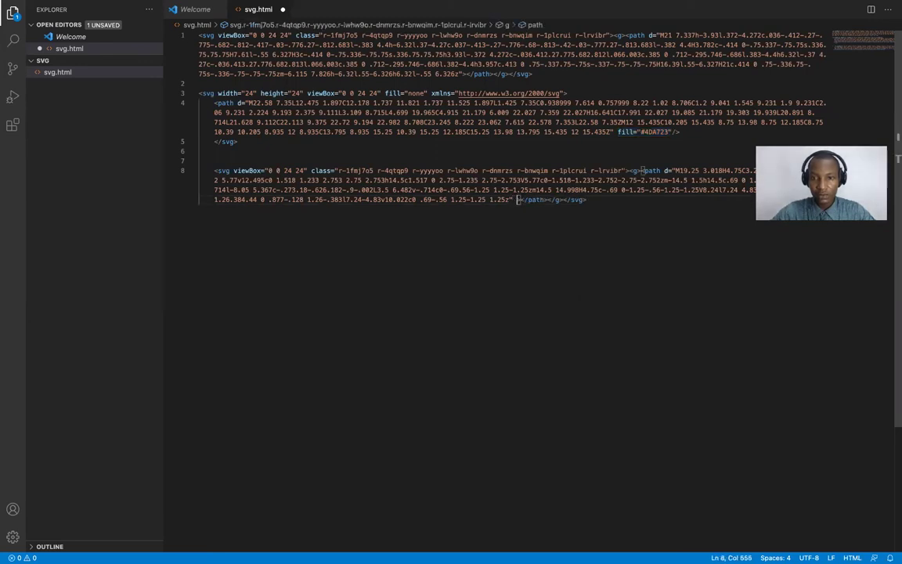
pyautogui.hotkey('ctrl', 'v')
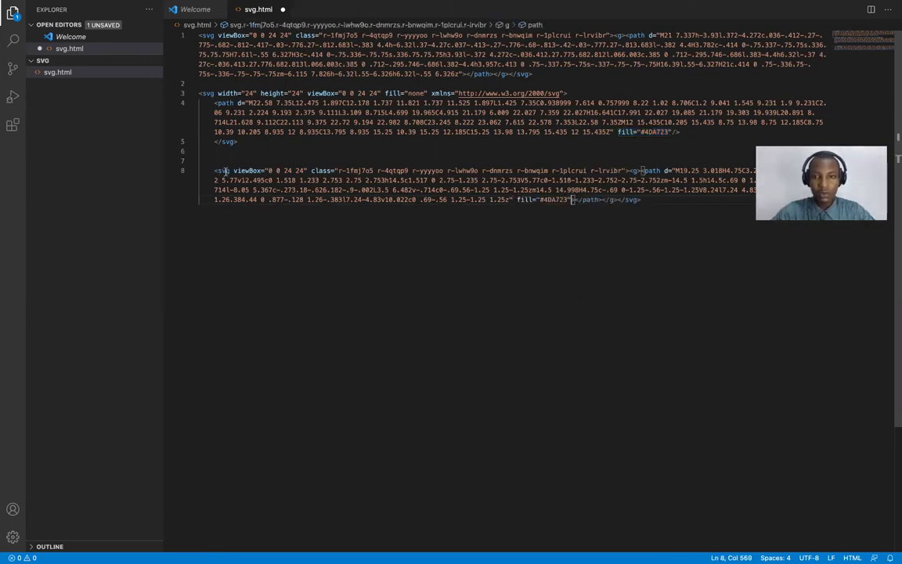
pyautogui.moveTo(213, 171); pyautogui.dragTo(639, 201)
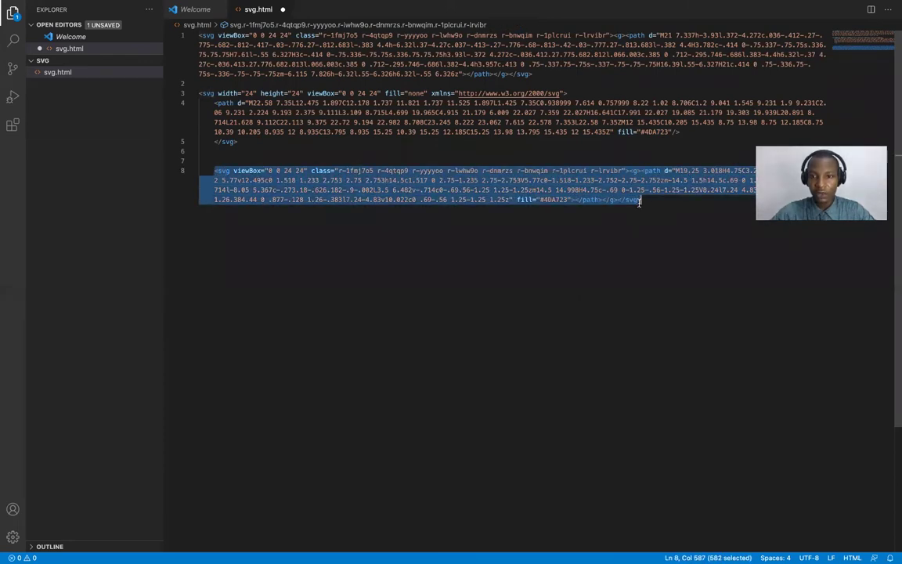
pyautogui.hotkey('ctrl', 'Left')
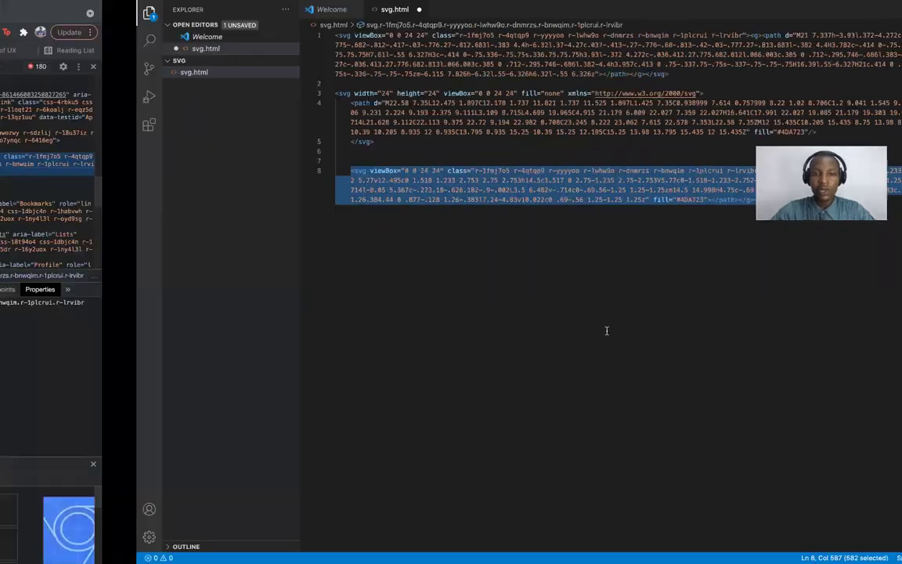
# Paste the green messages envelope SVG as a 24×24 frame and drag it below the house icon.
pyautogui.hotkey('ctrl', 'Left')
pyautogui.click(628, 383)
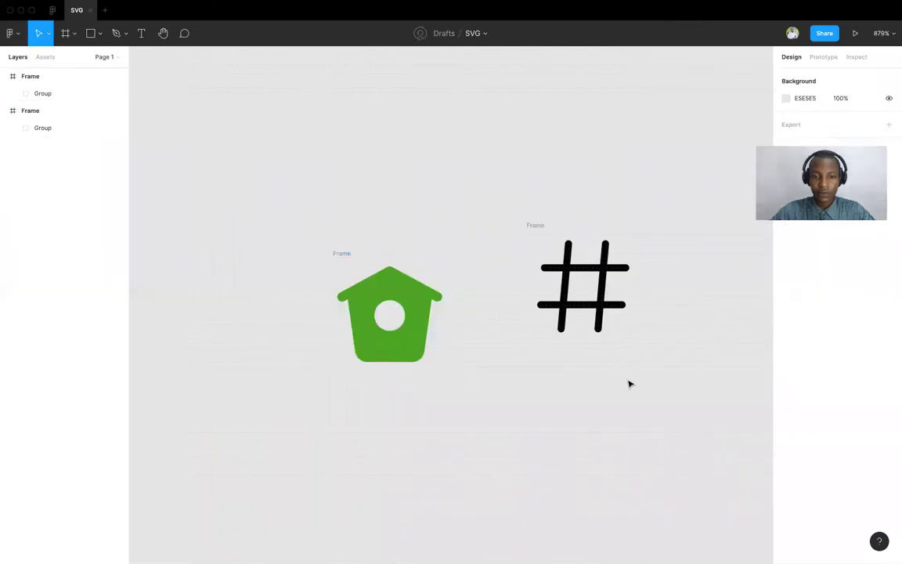
pyautogui.scroll(-2, 629, 383)
pyautogui.hotkey('ctrl', 'v')
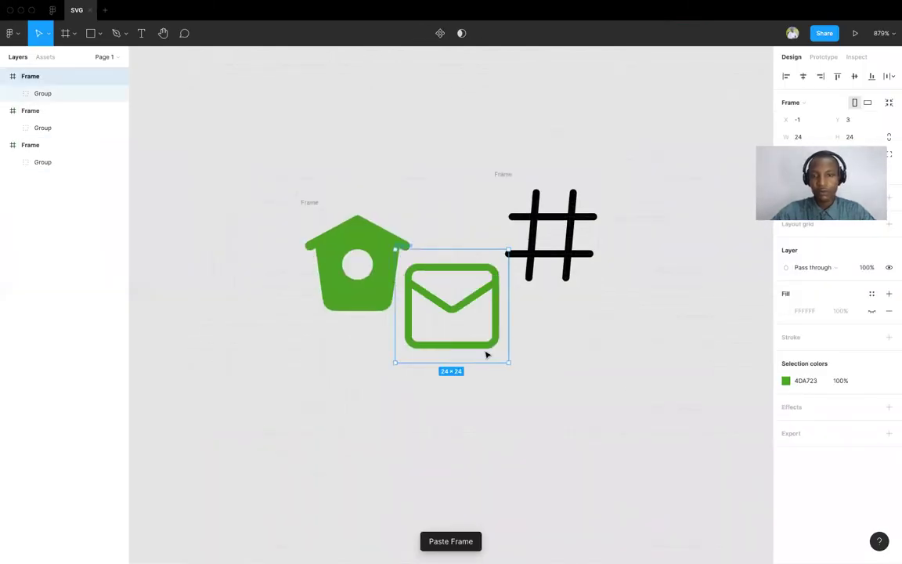
pyautogui.moveTo(485, 344); pyautogui.dragTo(424, 409)
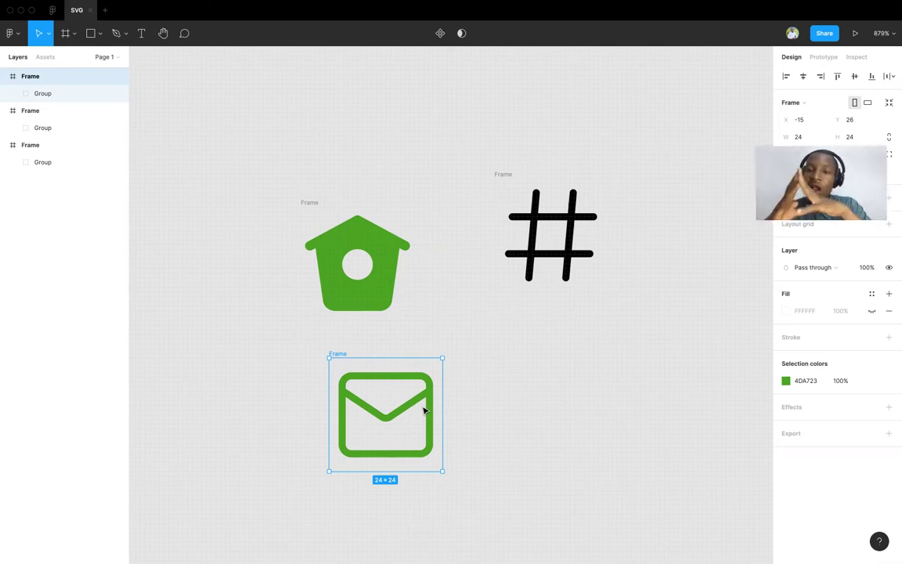
pyautogui.click(519, 408)
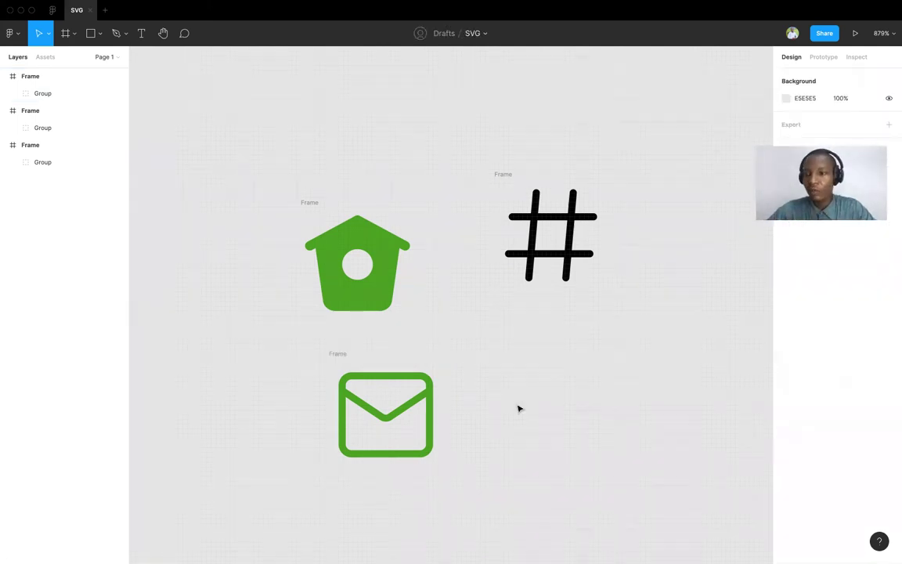
pyautogui.click(337, 356)
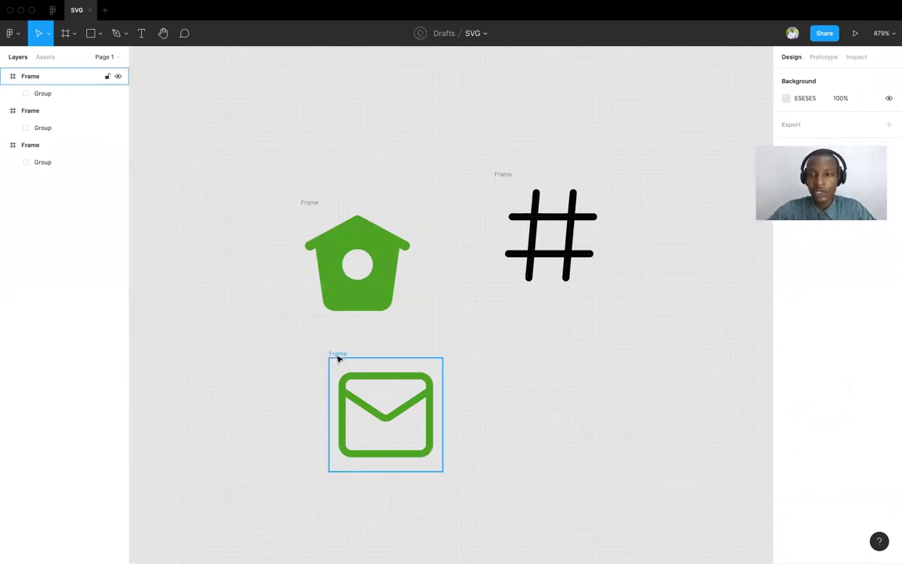
pyautogui.click(336, 356)
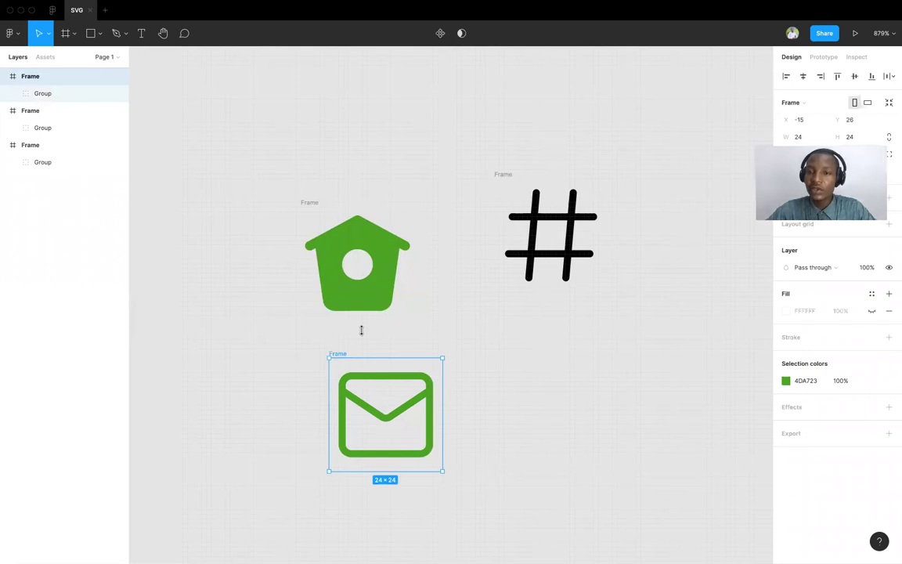
pyautogui.doubleClick(538, 219)
pyautogui.doubleClick(539, 219)
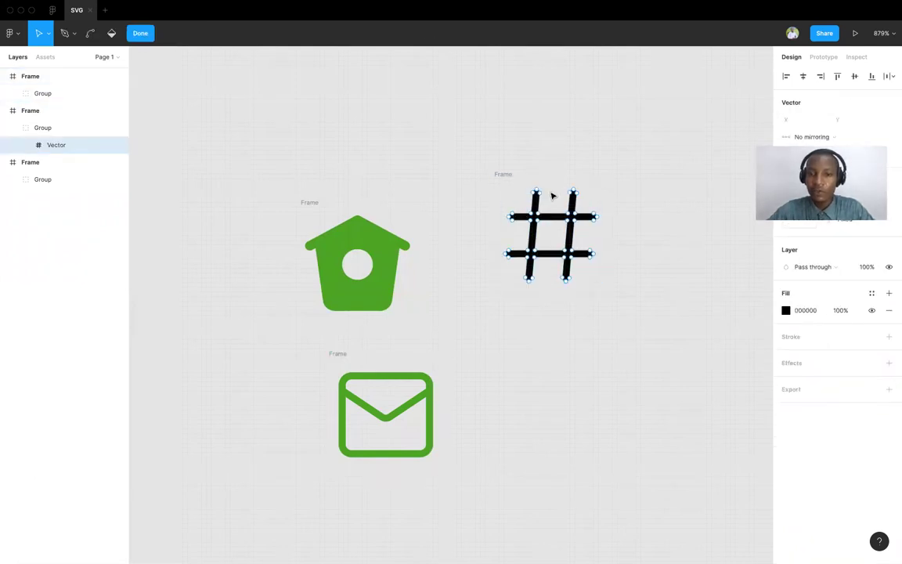
pyautogui.scroll(5, 552, 195)
pyautogui.press('Escape')
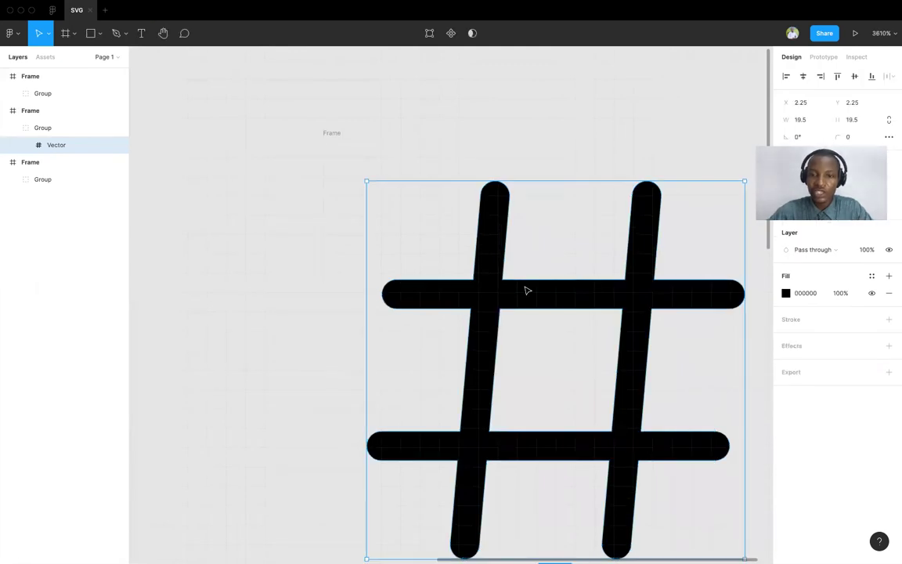
pyautogui.doubleClick(499, 283)
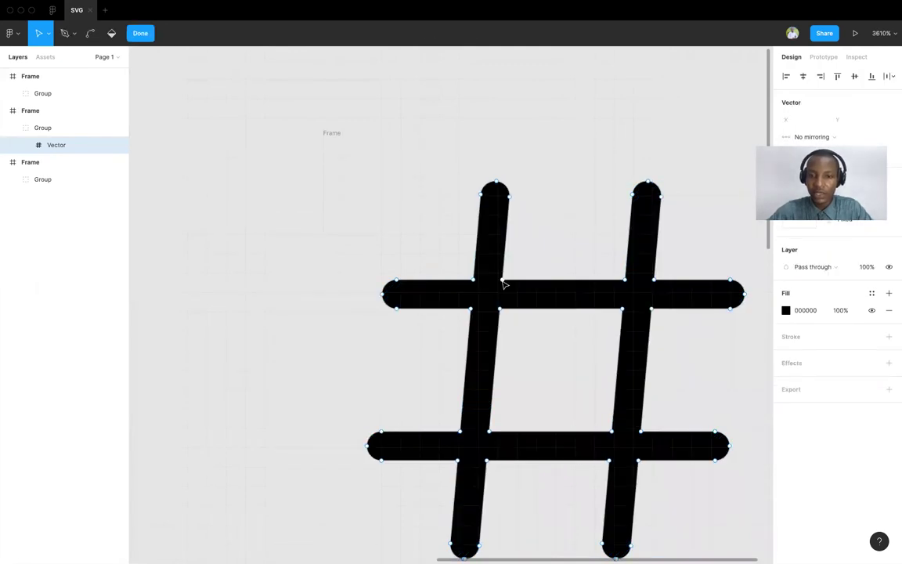
pyautogui.moveTo(502, 281); pyautogui.dragTo(613, 187)
pyautogui.moveTo(546, 245); pyautogui.dragTo(602, 225)
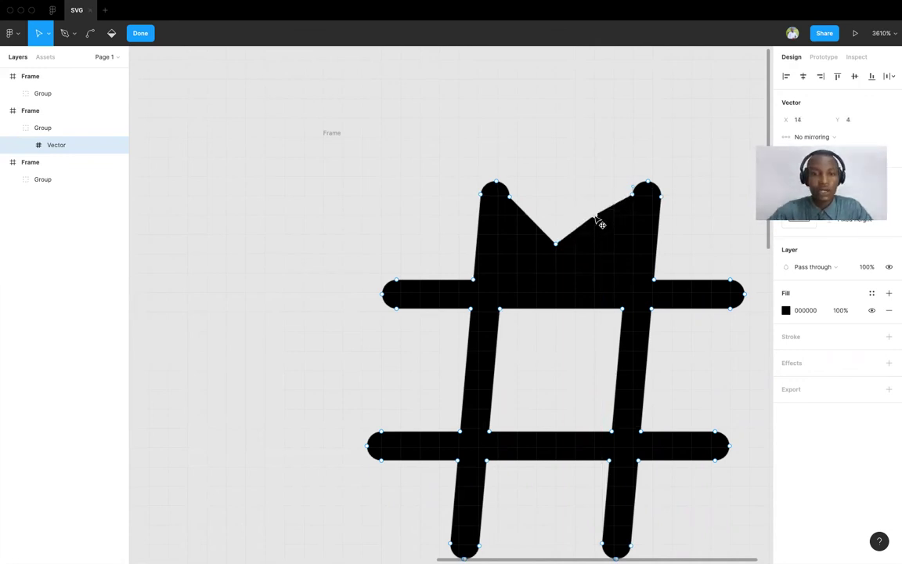
pyautogui.press('super+z')
pyautogui.press('super+z')
pyautogui.press('super+z')
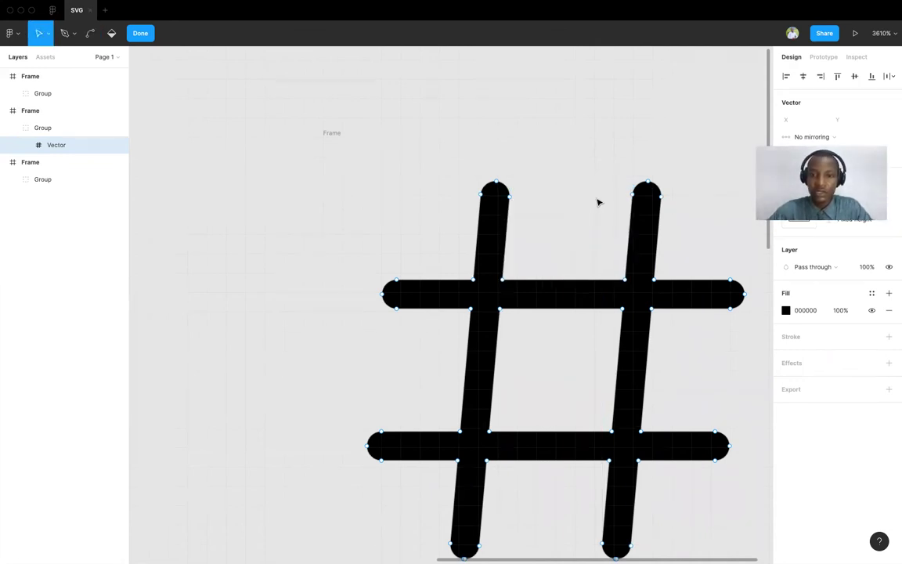
pyautogui.scroll(-5, 599, 202)
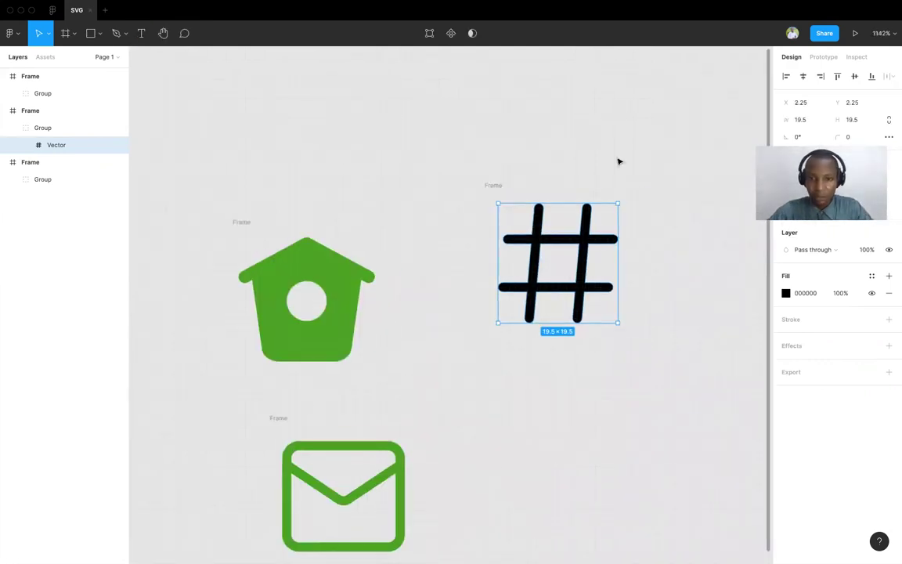
pyautogui.click(619, 162)
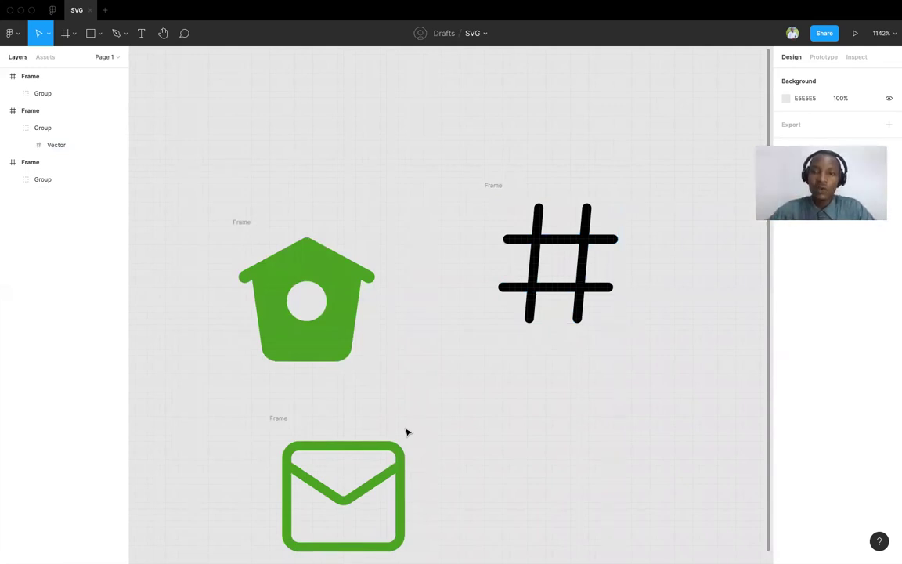
pyautogui.hotkey('ctrl', 'Right')
pyautogui.hotkey('ctrl', 'Right')
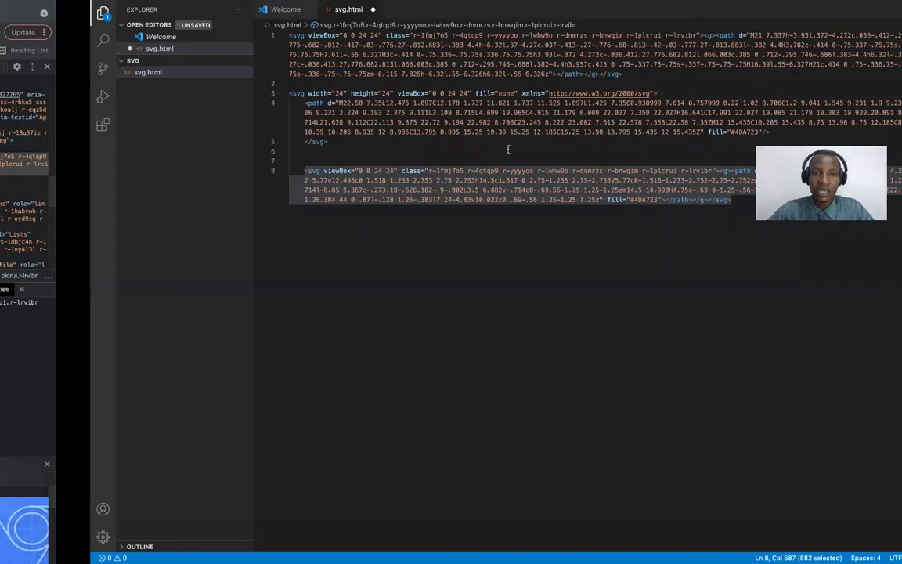
pyautogui.click(467, 199)
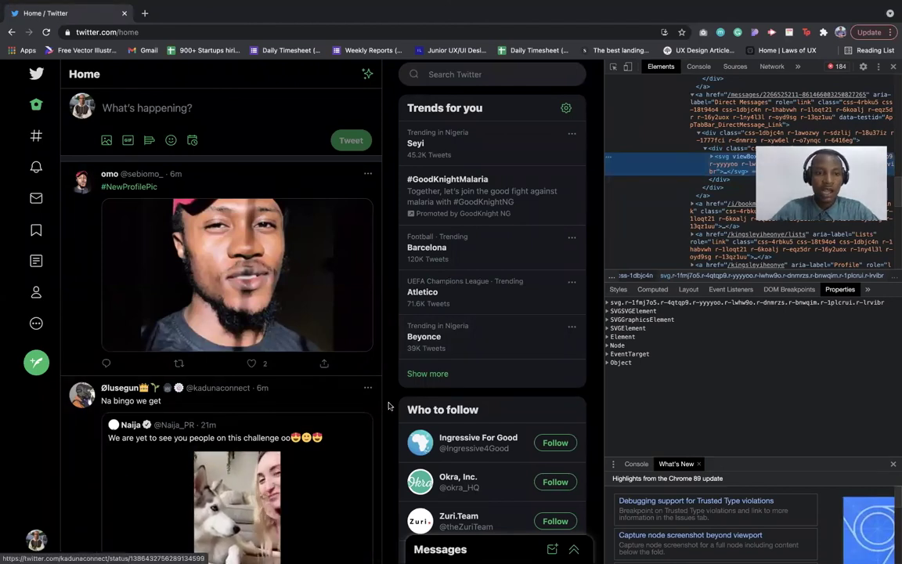
pyautogui.hotkey('ctrl', 'Left')
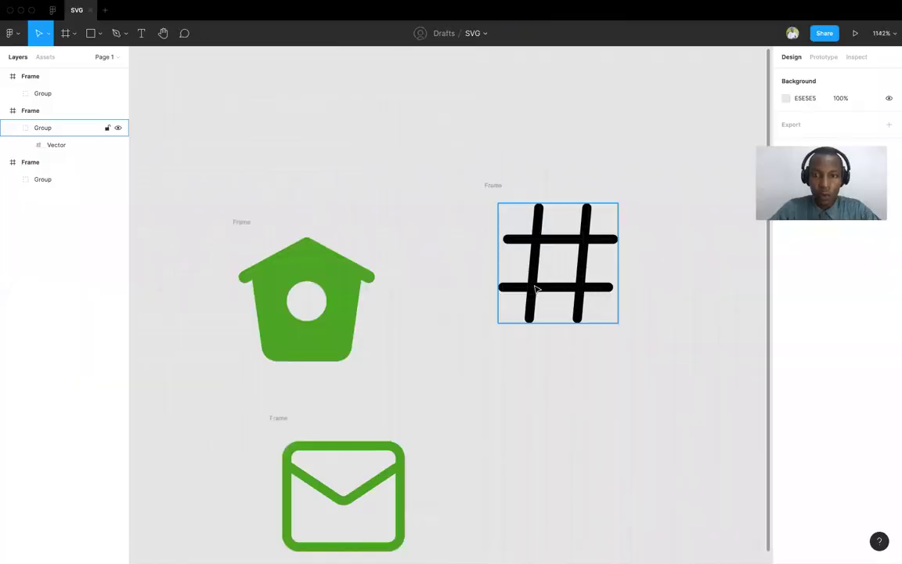